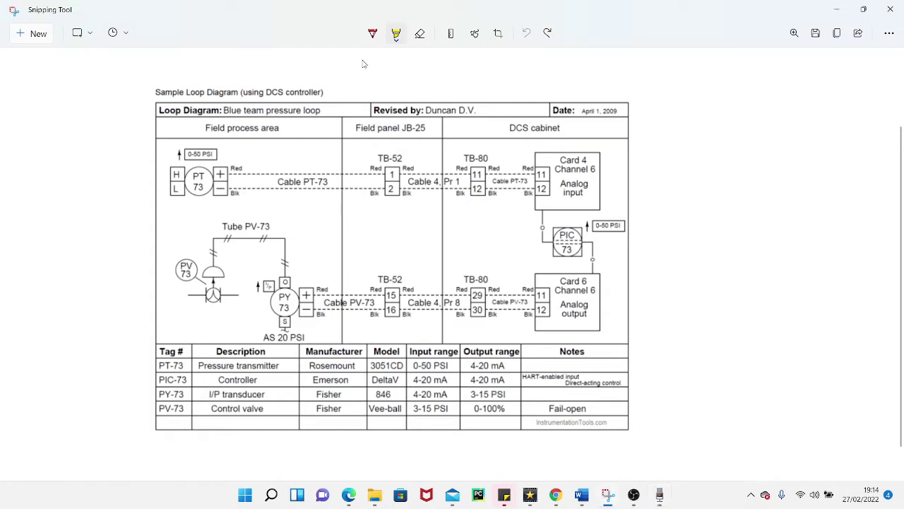
Highlight the title, reviser and date header fields in yellow, then undo those header marks.
{"action": "left_click_drag", "start_coordinate": [329, 110], "coordinate": [157, 112]}
{"action": "left_click_drag", "start_coordinate": [480, 111], "coordinate": [368, 113]}
{"action": "left_click_drag", "start_coordinate": [620, 111], "coordinate": [551, 113]}
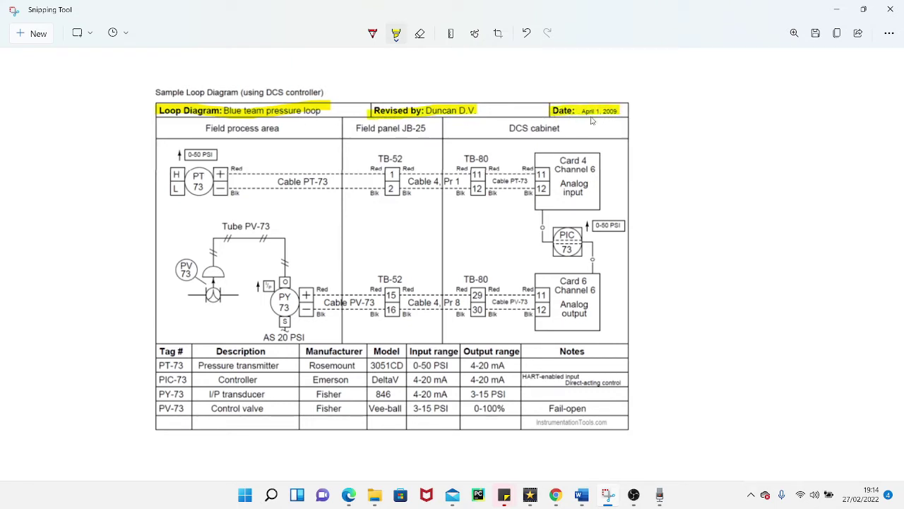
{"action": "left_click", "coordinate": [527, 35]}
{"action": "left_click", "coordinate": [527, 36]}
{"action": "left_click", "coordinate": [527, 35]}
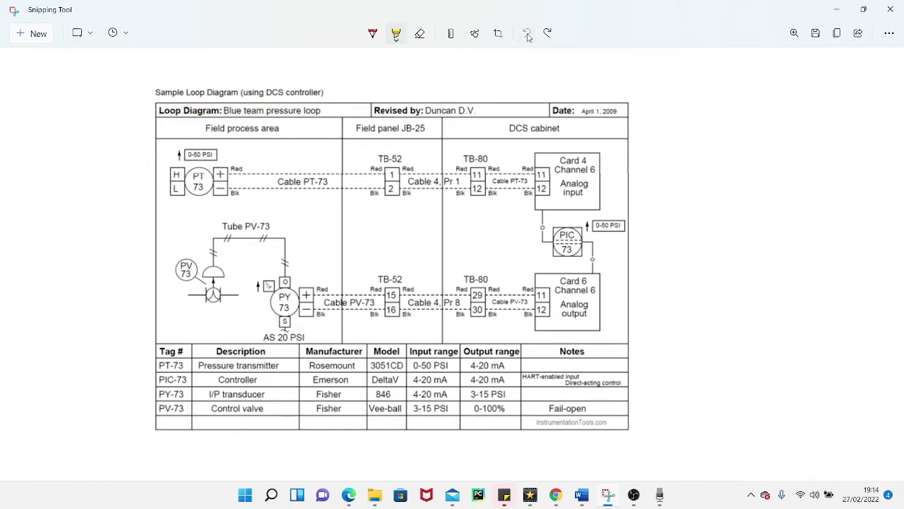
Circle the Notes column with two yellow highlighter loops, then undo both loops.
{"action": "mouse_move", "coordinate": [587, 347]}
{"action": "left_mouse_down"}
{"action": "mouse_move", "coordinate": [537, 364]}
{"action": "mouse_move", "coordinate": [534, 408]}
{"action": "mouse_move", "coordinate": [601, 422]}
{"action": "mouse_move", "coordinate": [624, 375]}
{"action": "mouse_move", "coordinate": [580, 345]}
{"action": "left_mouse_up"}
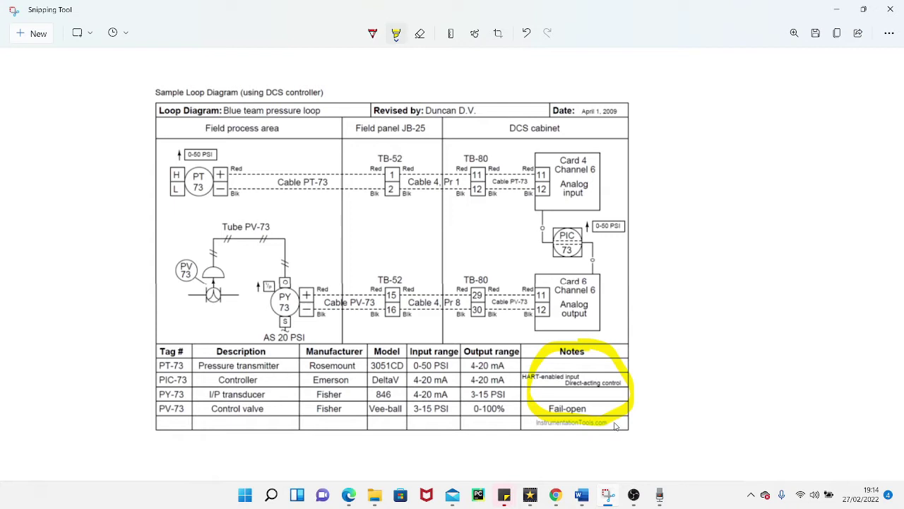
{"action": "mouse_move", "coordinate": [534, 397]}
{"action": "left_mouse_down"}
{"action": "mouse_move", "coordinate": [591, 416]}
{"action": "mouse_move", "coordinate": [581, 360]}
{"action": "left_mouse_up"}
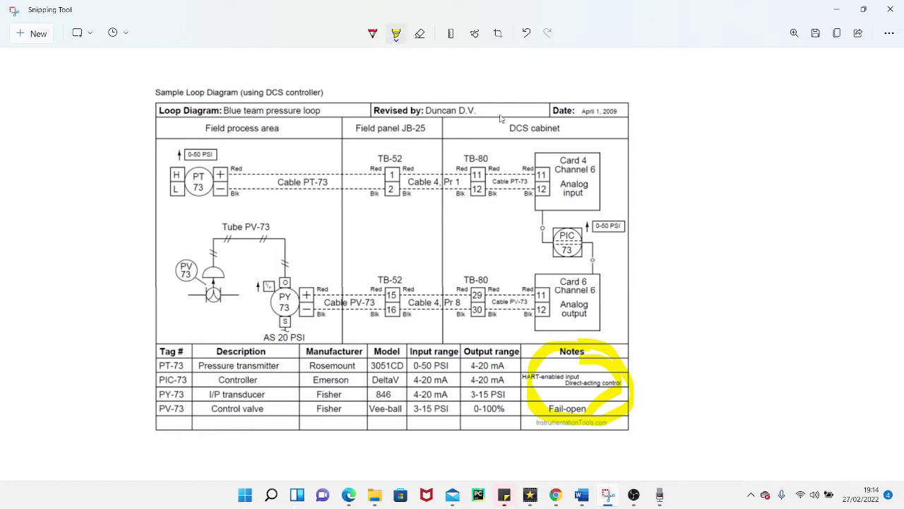
{"action": "left_click", "coordinate": [526, 33]}
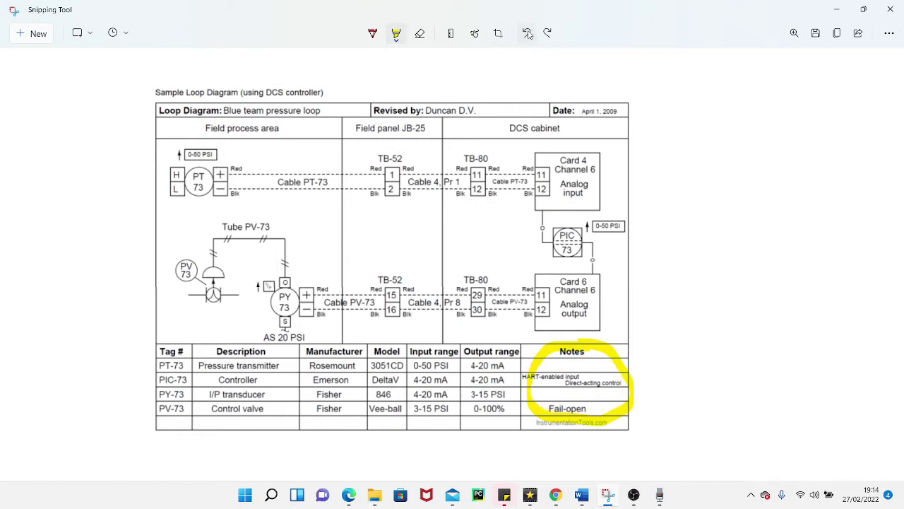
{"action": "left_click", "coordinate": [527, 33]}
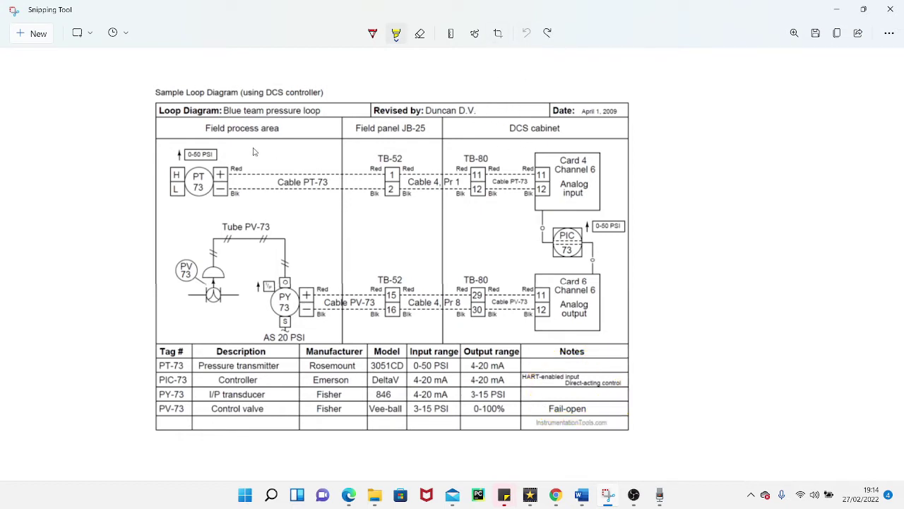
Bracket the PT-73 input row and the Card 4 to Card 6 side, then undo both brackets.
{"action": "mouse_move", "coordinate": [180, 145]}
{"action": "left_mouse_down"}
{"action": "mouse_move", "coordinate": [147, 187]}
{"action": "mouse_move", "coordinate": [171, 208]}
{"action": "left_mouse_up"}
{"action": "mouse_move", "coordinate": [607, 143]}
{"action": "left_mouse_down"}
{"action": "mouse_move", "coordinate": [641, 151]}
{"action": "mouse_move", "coordinate": [674, 248]}
{"action": "mouse_move", "coordinate": [667, 322]}
{"action": "mouse_move", "coordinate": [633, 323]}
{"action": "left_mouse_up"}
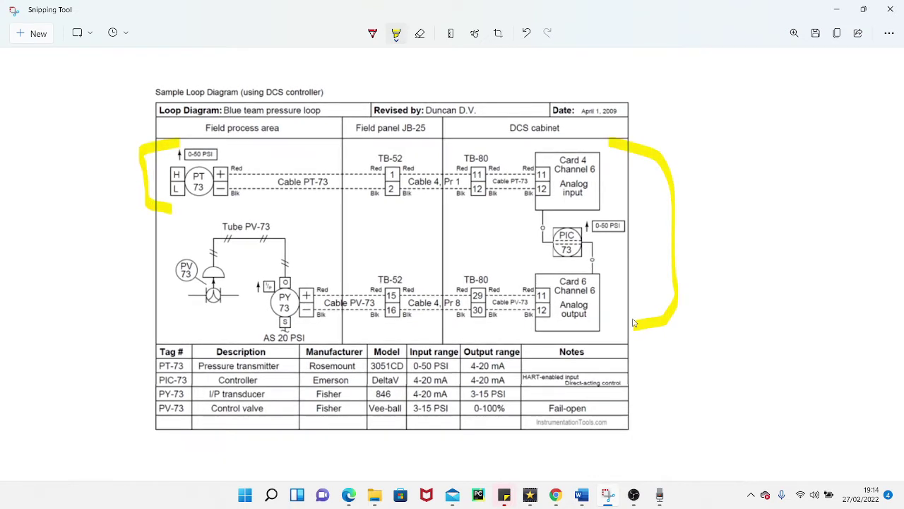
{"action": "left_click", "coordinate": [527, 34]}
{"action": "left_click", "coordinate": [528, 34]}
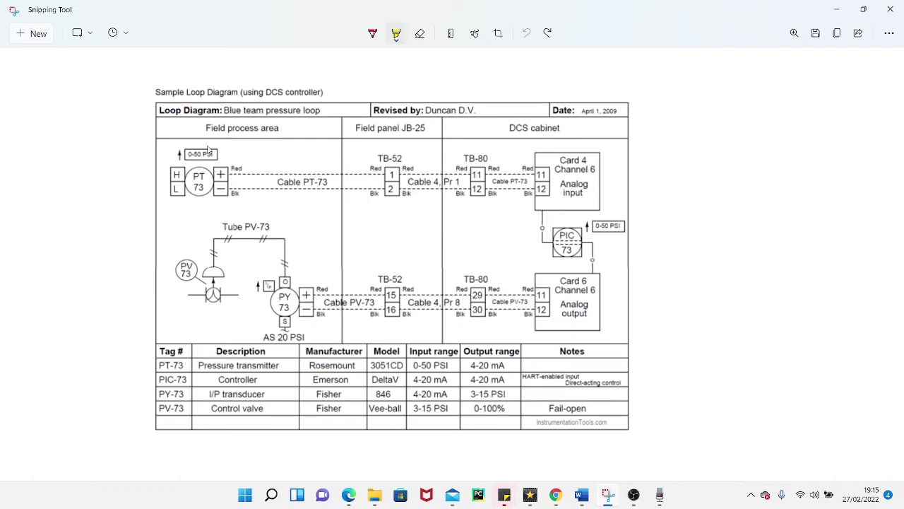
Highlight the Field process area heading, draw an arrow to PT-73, fill its circle, and mark its table row.
{"action": "mouse_move", "coordinate": [202, 128]}
{"action": "left_mouse_down"}
{"action": "mouse_move", "coordinate": [282, 132]}
{"action": "mouse_move", "coordinate": [203, 127]}
{"action": "mouse_move", "coordinate": [283, 128]}
{"action": "left_mouse_up"}
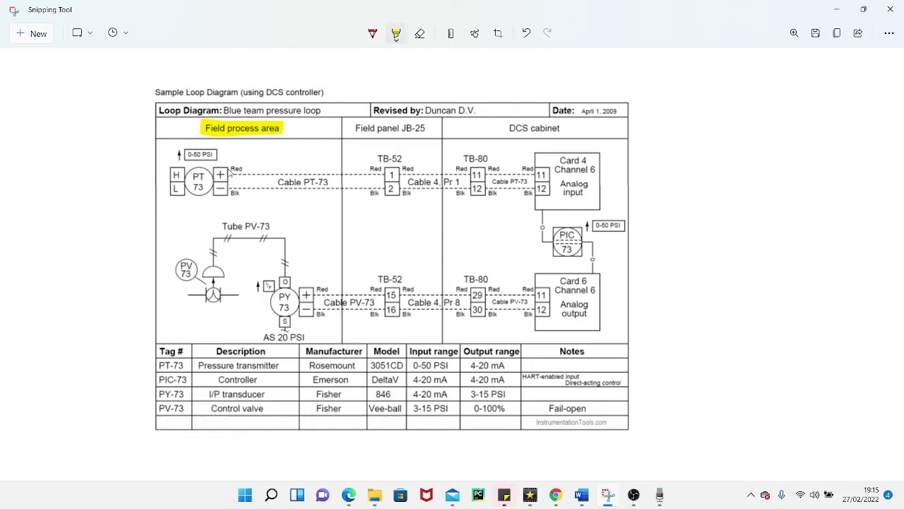
{"action": "mouse_move", "coordinate": [84, 175]}
{"action": "left_mouse_down"}
{"action": "mouse_move", "coordinate": [145, 185]}
{"action": "mouse_move", "coordinate": [132, 172]}
{"action": "mouse_move", "coordinate": [154, 182]}
{"action": "mouse_move", "coordinate": [125, 196]}
{"action": "left_mouse_up"}
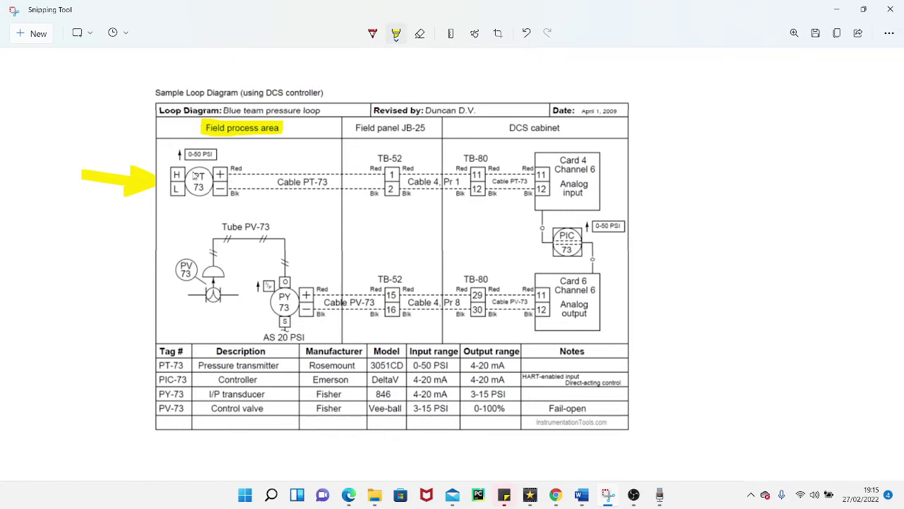
{"action": "left_click_drag", "start_coordinate": [196, 179], "coordinate": [203, 185]}
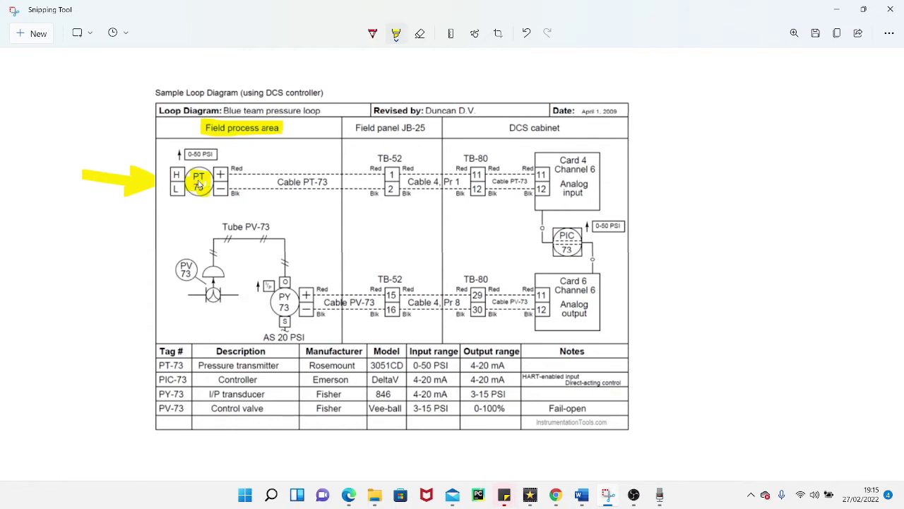
{"action": "left_click_drag", "start_coordinate": [158, 366], "coordinate": [274, 366]}
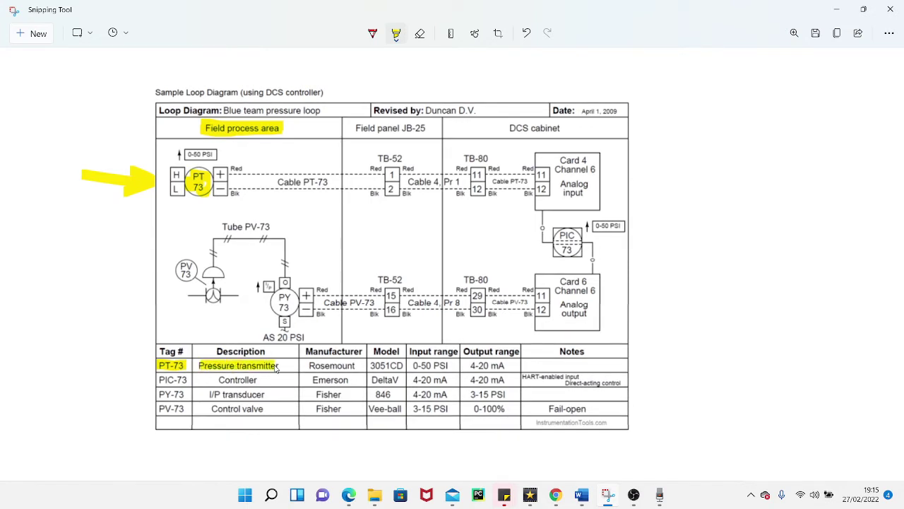
Highlight the H, L and +/− terminal boxes beside PT-73.
{"action": "left_click_drag", "start_coordinate": [172, 176], "coordinate": [185, 190]}
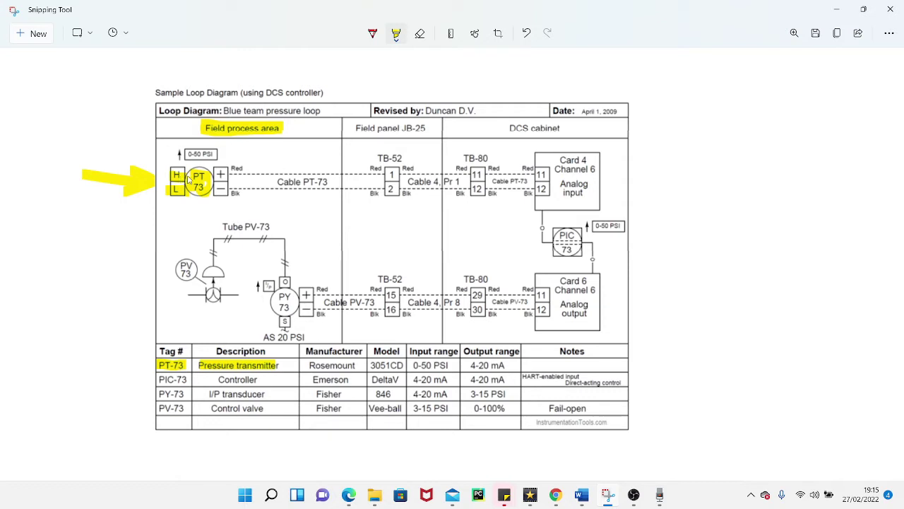
{"action": "left_click_drag", "start_coordinate": [174, 173], "coordinate": [179, 175]}
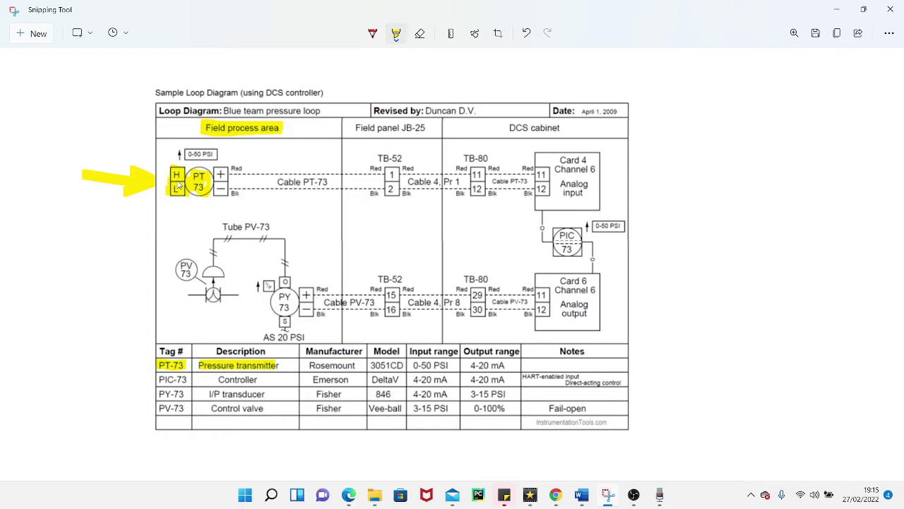
{"action": "mouse_move", "coordinate": [215, 177]}
{"action": "left_mouse_down"}
{"action": "mouse_move", "coordinate": [227, 175]}
{"action": "mouse_move", "coordinate": [227, 189]}
{"action": "left_mouse_up"}
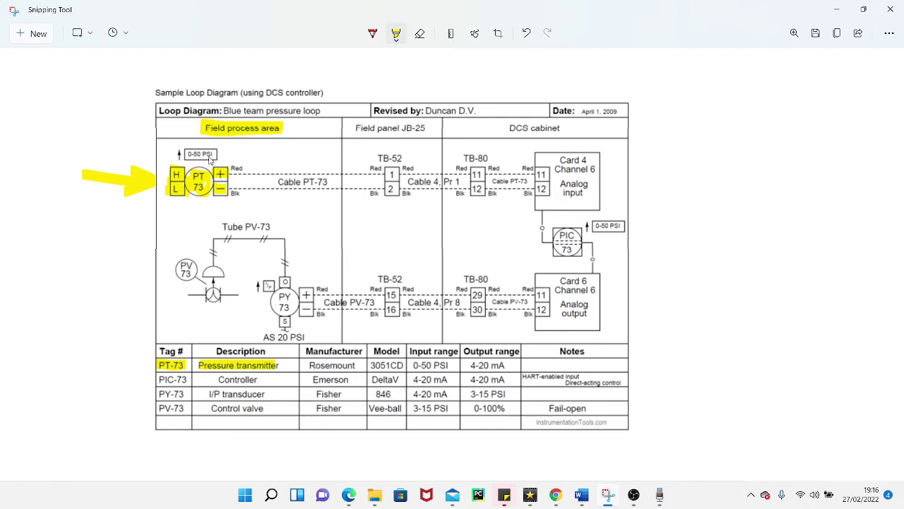
Highlight the 0-50 PSI and Red/Blk labels, and trace the Cable PT-73 wires to the JB-25 boundary.
{"action": "left_click_drag", "start_coordinate": [178, 155], "coordinate": [227, 159]}
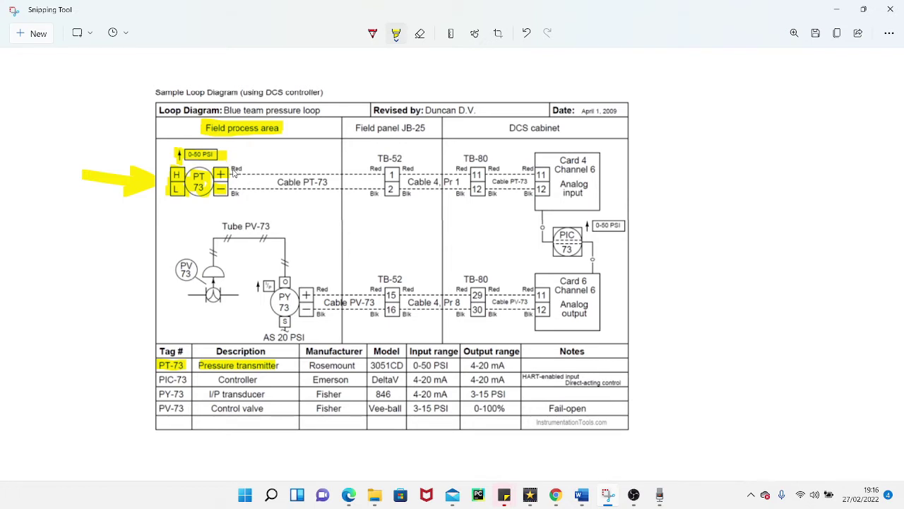
{"action": "mouse_move", "coordinate": [228, 168]}
{"action": "left_mouse_down"}
{"action": "mouse_move", "coordinate": [230, 189]}
{"action": "mouse_move", "coordinate": [243, 199]}
{"action": "mouse_move", "coordinate": [229, 181]}
{"action": "mouse_move", "coordinate": [236, 177]}
{"action": "mouse_move", "coordinate": [335, 177]}
{"action": "left_mouse_up"}
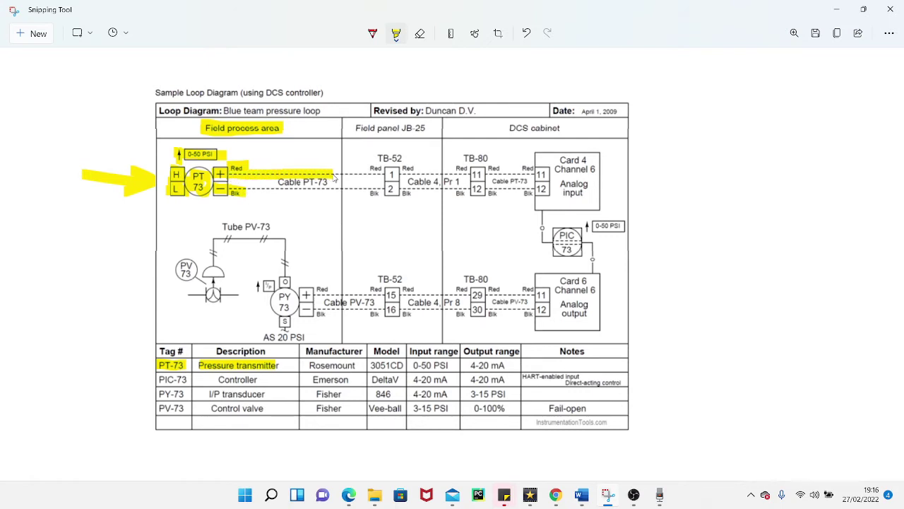
{"action": "left_click_drag", "start_coordinate": [233, 189], "coordinate": [337, 186]}
{"action": "mouse_move", "coordinate": [344, 139]}
{"action": "left_mouse_down"}
{"action": "mouse_move", "coordinate": [345, 120]}
{"action": "mouse_move", "coordinate": [344, 165]}
{"action": "mouse_move", "coordinate": [343, 132]}
{"action": "mouse_move", "coordinate": [344, 156]}
{"action": "left_mouse_up"}
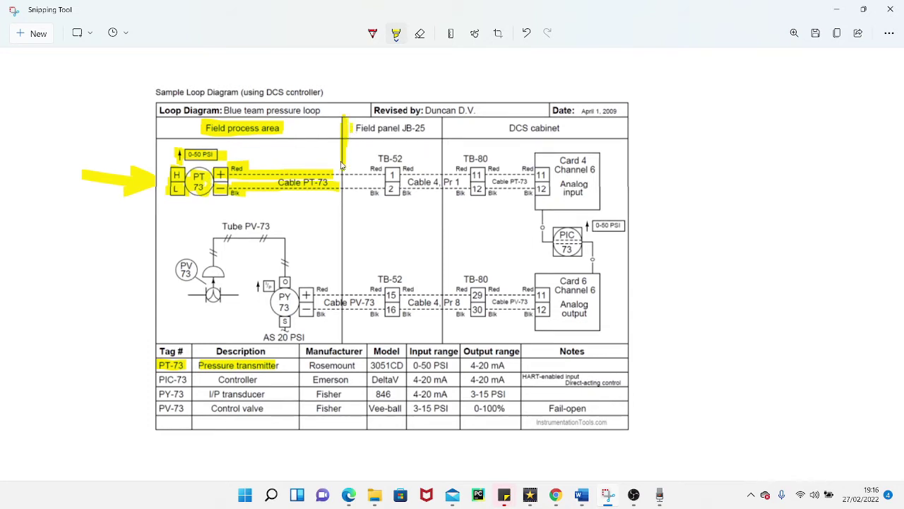
Highlight the Field panel JB-25 heading and TB-52 label, and continue the wire trace into the panel.
{"action": "left_click_drag", "start_coordinate": [350, 127], "coordinate": [422, 132]}
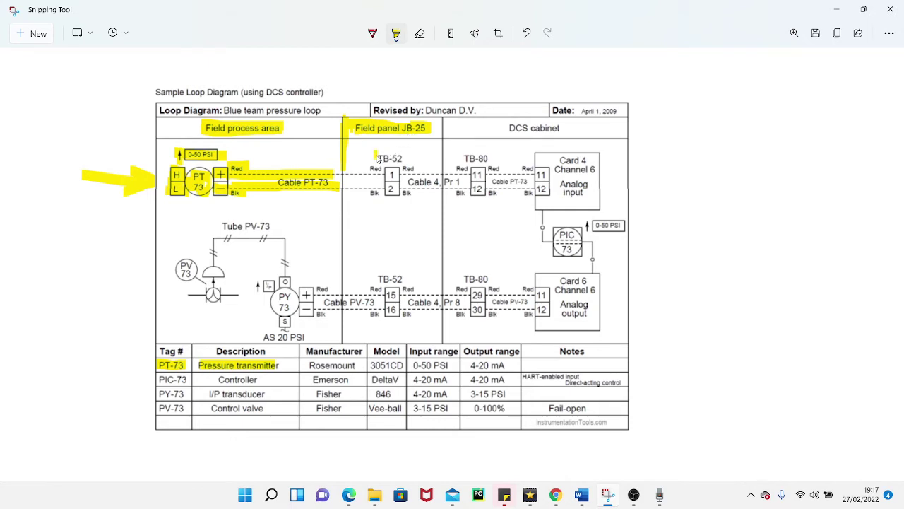
{"action": "left_click_drag", "start_coordinate": [378, 159], "coordinate": [404, 162]}
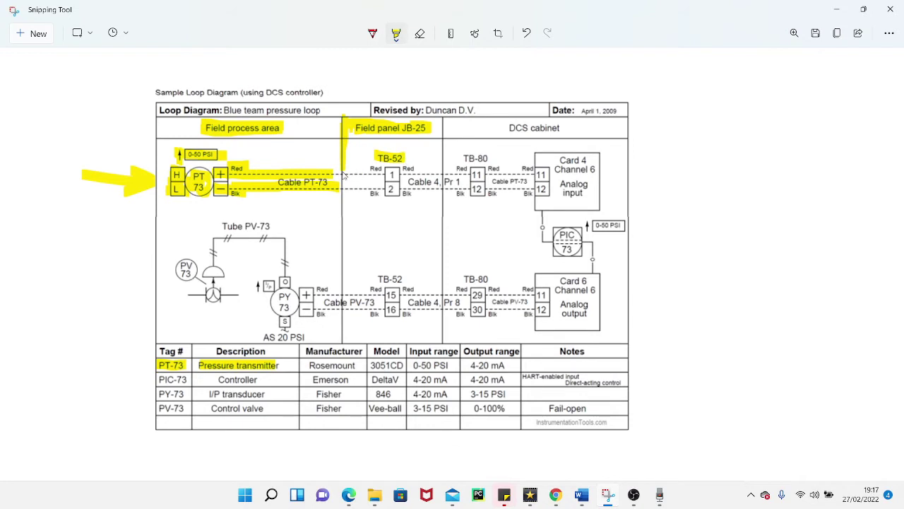
{"action": "mouse_move", "coordinate": [344, 175]}
{"action": "left_mouse_down"}
{"action": "mouse_move", "coordinate": [385, 174]}
{"action": "mouse_move", "coordinate": [365, 189]}
{"action": "mouse_move", "coordinate": [379, 189]}
{"action": "left_mouse_up"}
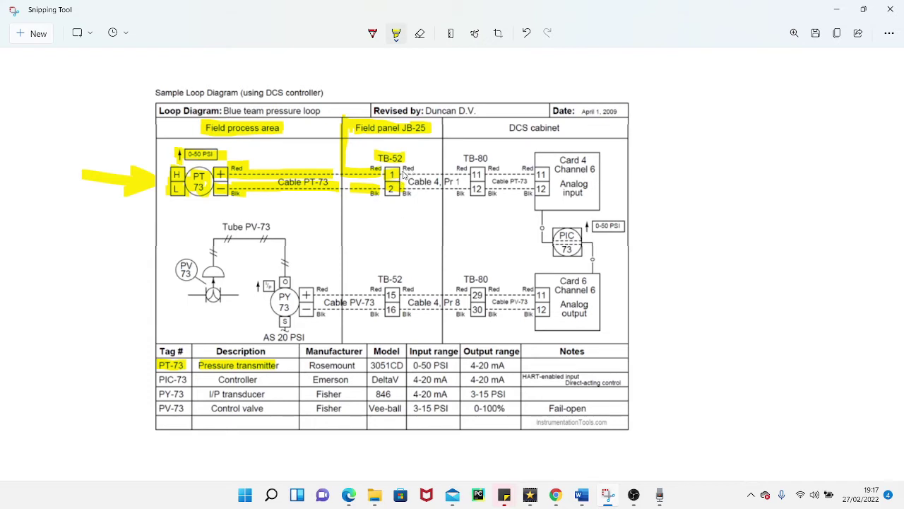
Trace the Red and Blk wires from TB-52, mark Cable 4, and draw the JB-25 closing line.
{"action": "left_click_drag", "start_coordinate": [403, 173], "coordinate": [443, 173]}
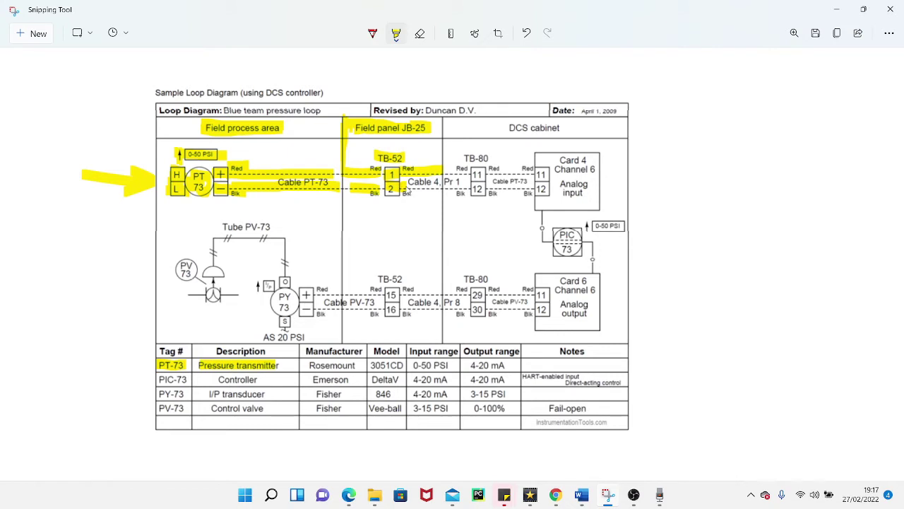
{"action": "left_click_drag", "start_coordinate": [407, 190], "coordinate": [443, 188]}
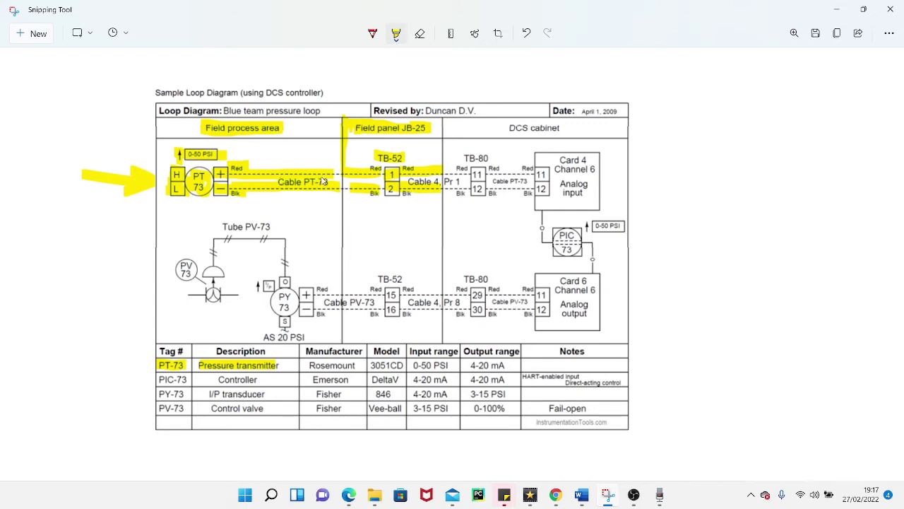
{"action": "left_click_drag", "start_coordinate": [408, 182], "coordinate": [442, 185]}
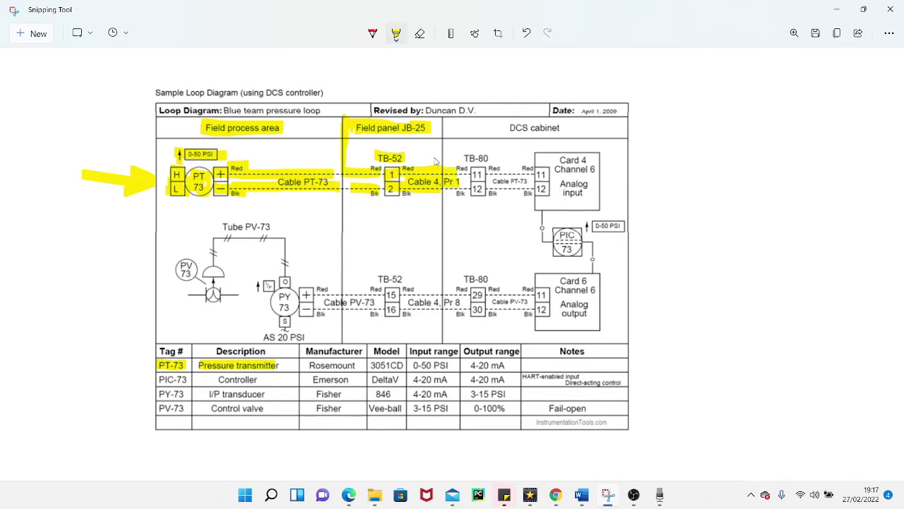
{"action": "mouse_move", "coordinate": [443, 119]}
{"action": "left_mouse_down"}
{"action": "mouse_move", "coordinate": [441, 168]}
{"action": "mouse_move", "coordinate": [440, 135]}
{"action": "mouse_move", "coordinate": [441, 152]}
{"action": "left_mouse_up"}
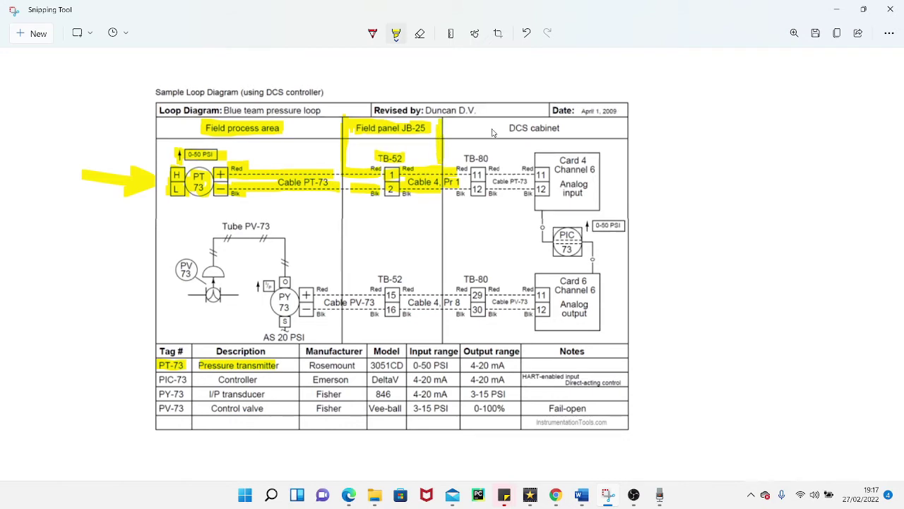
Highlight DCS cabinet, TB-80, Rosemount and 4-20 mA, and trace Card 4 down to PIC-73.
{"action": "left_click_drag", "start_coordinate": [496, 130], "coordinate": [563, 134]}
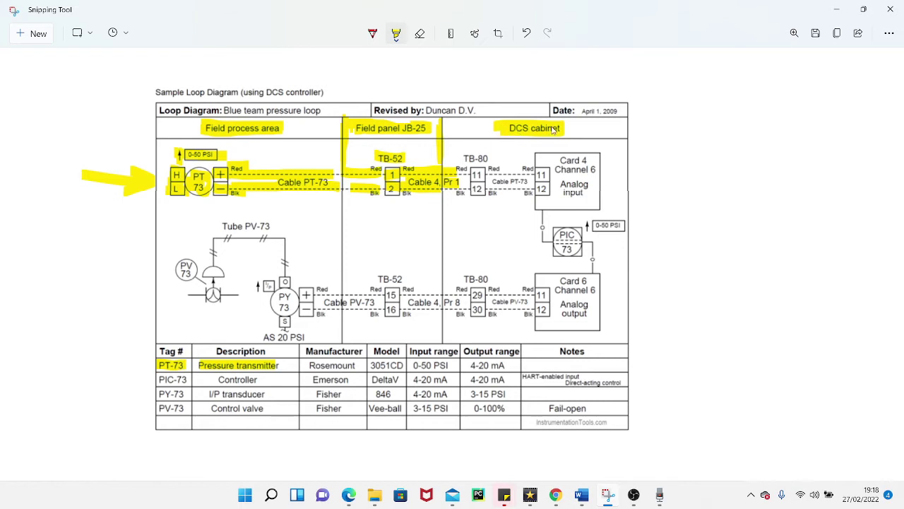
{"action": "mouse_move", "coordinate": [463, 159]}
{"action": "left_mouse_down"}
{"action": "mouse_move", "coordinate": [498, 162]}
{"action": "mouse_move", "coordinate": [476, 175]}
{"action": "mouse_move", "coordinate": [474, 189]}
{"action": "mouse_move", "coordinate": [487, 193]}
{"action": "mouse_move", "coordinate": [494, 172]}
{"action": "mouse_move", "coordinate": [535, 173]}
{"action": "mouse_move", "coordinate": [505, 188]}
{"action": "mouse_move", "coordinate": [536, 188]}
{"action": "mouse_move", "coordinate": [595, 163]}
{"action": "mouse_move", "coordinate": [572, 196]}
{"action": "mouse_move", "coordinate": [591, 195]}
{"action": "left_mouse_up"}
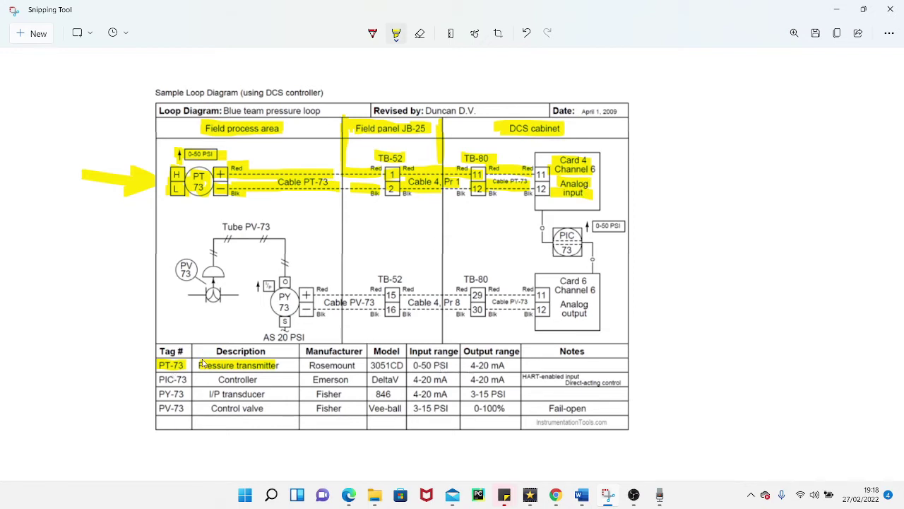
{"action": "left_click_drag", "start_coordinate": [309, 365], "coordinate": [454, 366]}
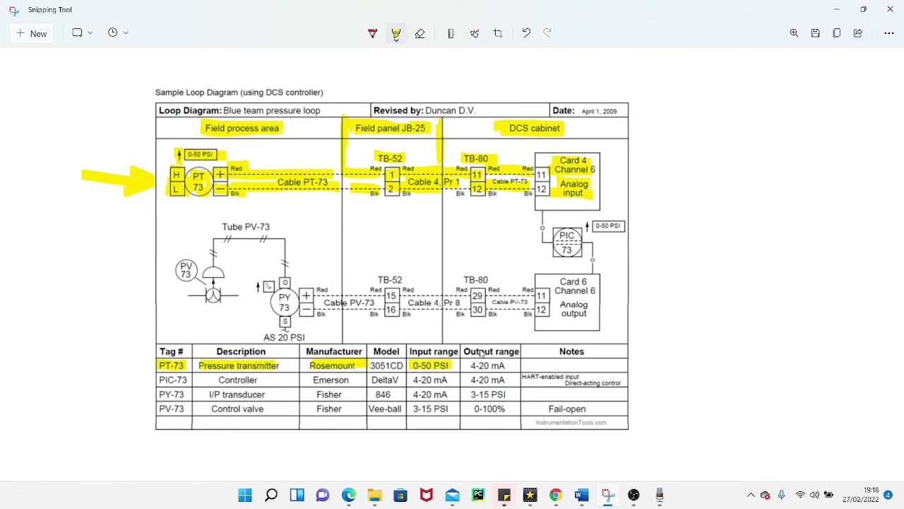
{"action": "left_click_drag", "start_coordinate": [469, 366], "coordinate": [504, 366]}
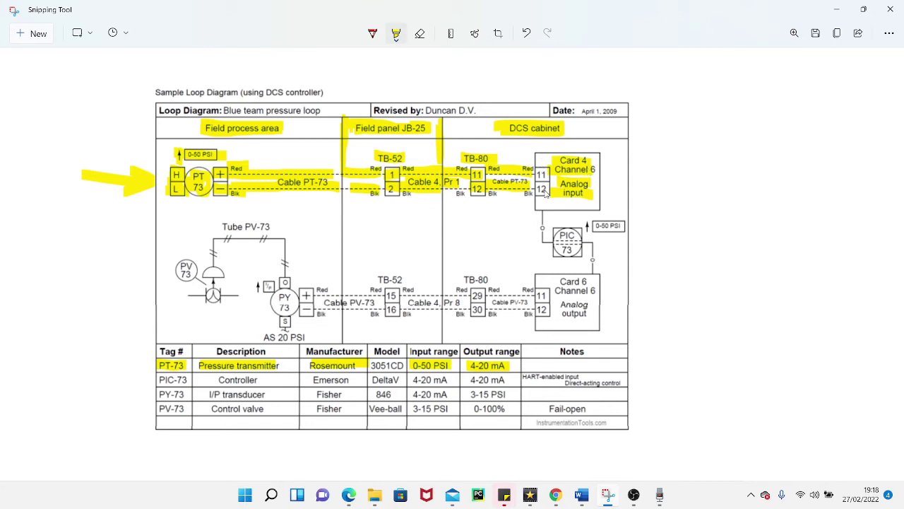
{"action": "mouse_move", "coordinate": [544, 205]}
{"action": "left_mouse_down"}
{"action": "mouse_move", "coordinate": [544, 244]}
{"action": "mouse_move", "coordinate": [580, 242]}
{"action": "mouse_move", "coordinate": [570, 238]}
{"action": "mouse_move", "coordinate": [565, 253]}
{"action": "mouse_move", "coordinate": [581, 249]}
{"action": "mouse_move", "coordinate": [566, 246]}
{"action": "left_mouse_up"}
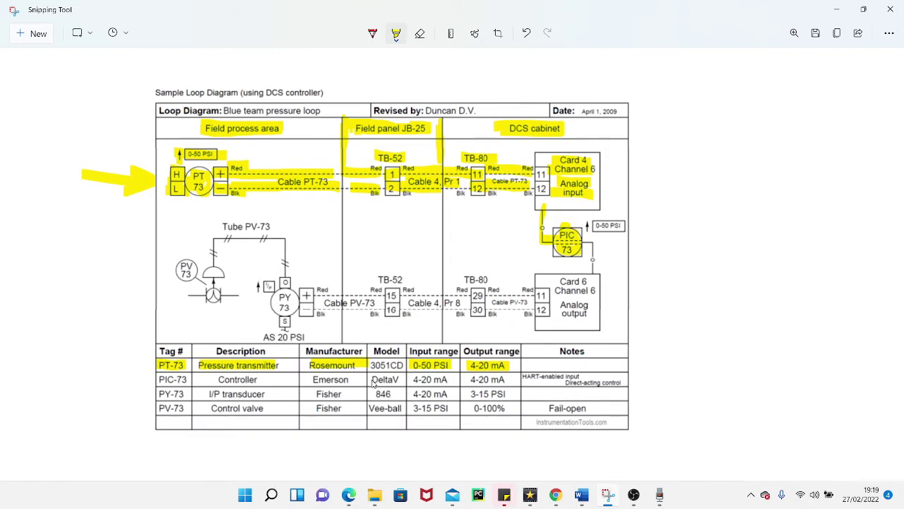
Highlight DeltaV, circle the PIC-73 bubble, trace to Card 6, and mark Channel 6 and Analog.
{"action": "left_click_drag", "start_coordinate": [368, 380], "coordinate": [406, 381]}
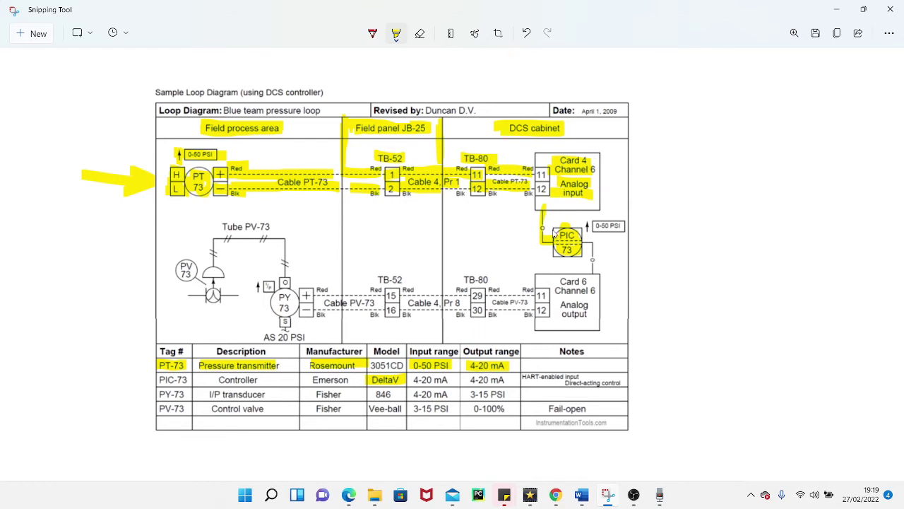
{"action": "mouse_move", "coordinate": [553, 231]}
{"action": "left_mouse_down"}
{"action": "mouse_move", "coordinate": [558, 253]}
{"action": "mouse_move", "coordinate": [573, 255]}
{"action": "mouse_move", "coordinate": [569, 233]}
{"action": "left_mouse_up"}
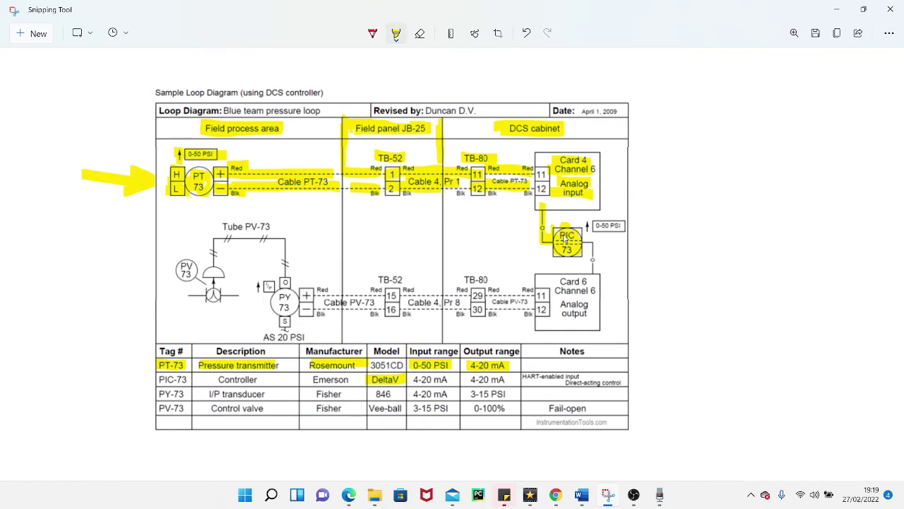
{"action": "mouse_move", "coordinate": [568, 247]}
{"action": "left_mouse_down"}
{"action": "mouse_move", "coordinate": [598, 247]}
{"action": "mouse_move", "coordinate": [582, 280]}
{"action": "mouse_move", "coordinate": [606, 287]}
{"action": "left_mouse_up"}
{"action": "mouse_move", "coordinate": [556, 305]}
{"action": "left_mouse_down"}
{"action": "mouse_move", "coordinate": [584, 314]}
{"action": "mouse_move", "coordinate": [562, 315]}
{"action": "left_mouse_up"}
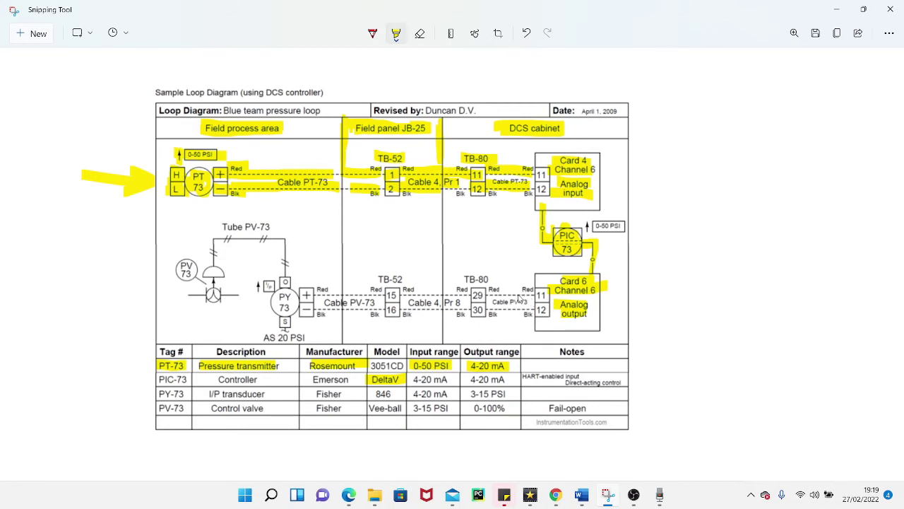
Trace the Red and Blk output wires from Card 6 through TB-80 to TB-52, including the lower TB-80 label.
{"action": "left_click_drag", "start_coordinate": [542, 290], "coordinate": [484, 291]}
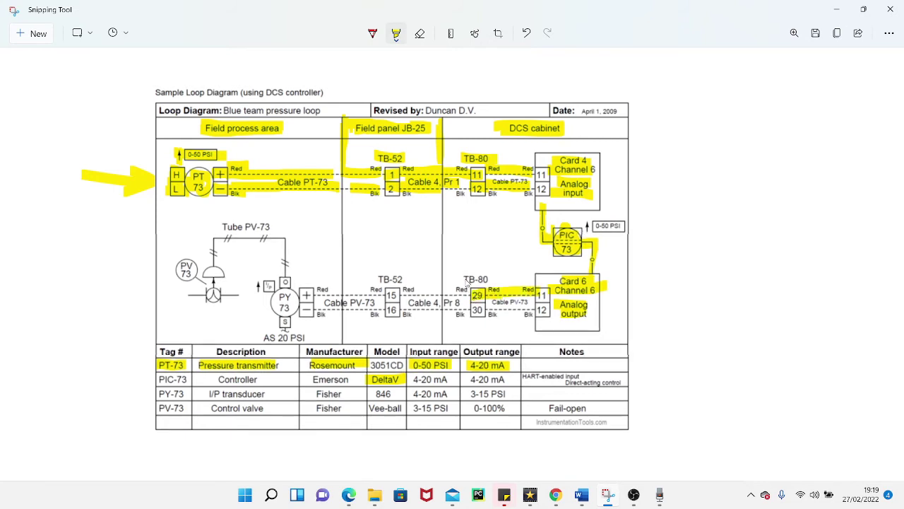
{"action": "left_click_drag", "start_coordinate": [464, 279], "coordinate": [488, 279]}
{"action": "left_click_drag", "start_coordinate": [475, 311], "coordinate": [542, 315]}
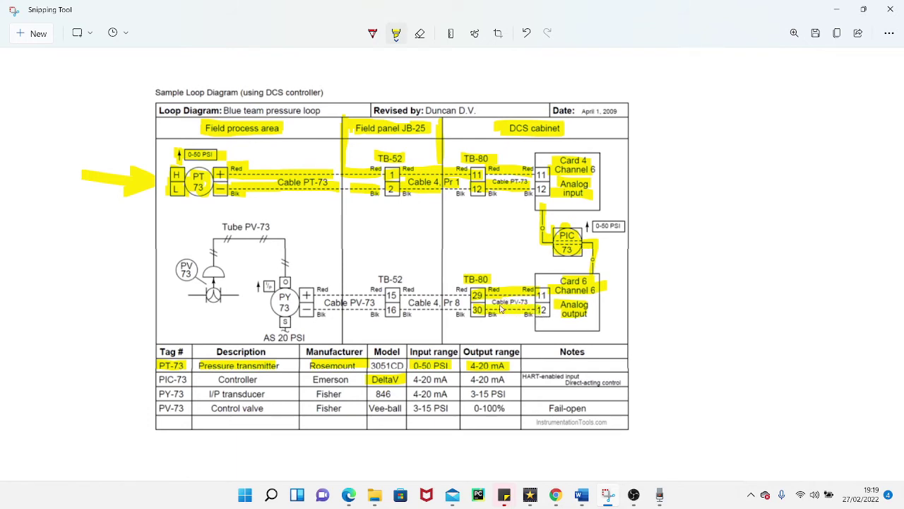
{"action": "left_click_drag", "start_coordinate": [469, 290], "coordinate": [403, 290]}
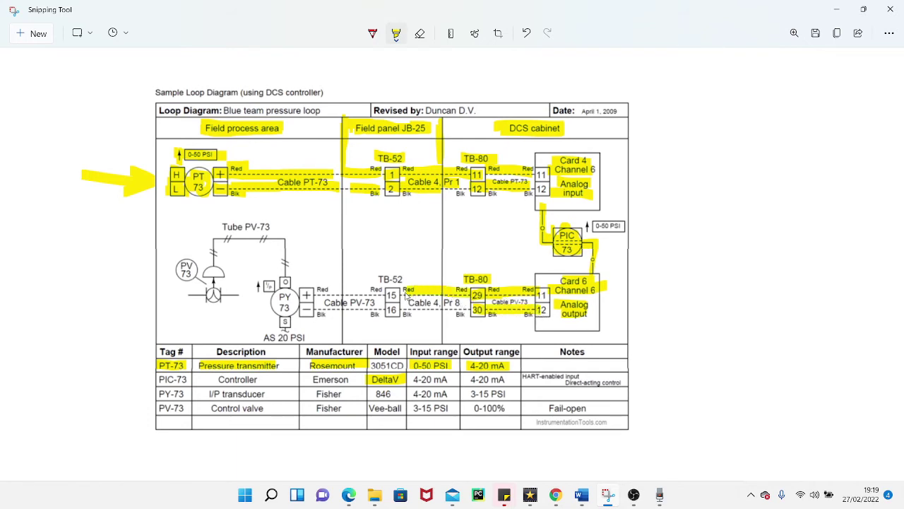
{"action": "left_click_drag", "start_coordinate": [459, 310], "coordinate": [398, 309]}
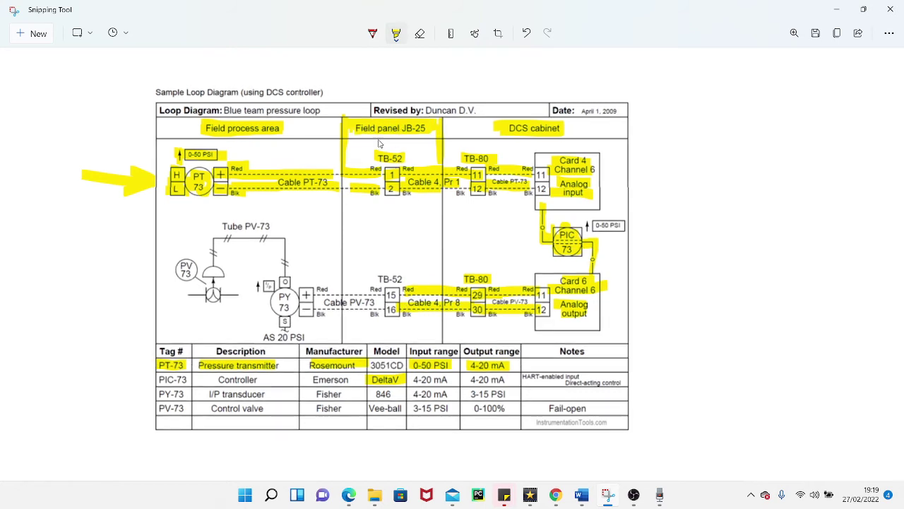
Highlight the lower TB-52 label, the Cable PV-73 wire to PY-73, and the PY-73 I/P transducer row.
{"action": "mouse_move", "coordinate": [378, 278]}
{"action": "left_mouse_down"}
{"action": "mouse_move", "coordinate": [406, 285]}
{"action": "mouse_move", "coordinate": [399, 298]}
{"action": "mouse_move", "coordinate": [380, 300]}
{"action": "mouse_move", "coordinate": [405, 315]}
{"action": "mouse_move", "coordinate": [386, 315]}
{"action": "mouse_move", "coordinate": [376, 294]}
{"action": "mouse_move", "coordinate": [386, 297]}
{"action": "mouse_move", "coordinate": [324, 296]}
{"action": "left_mouse_up"}
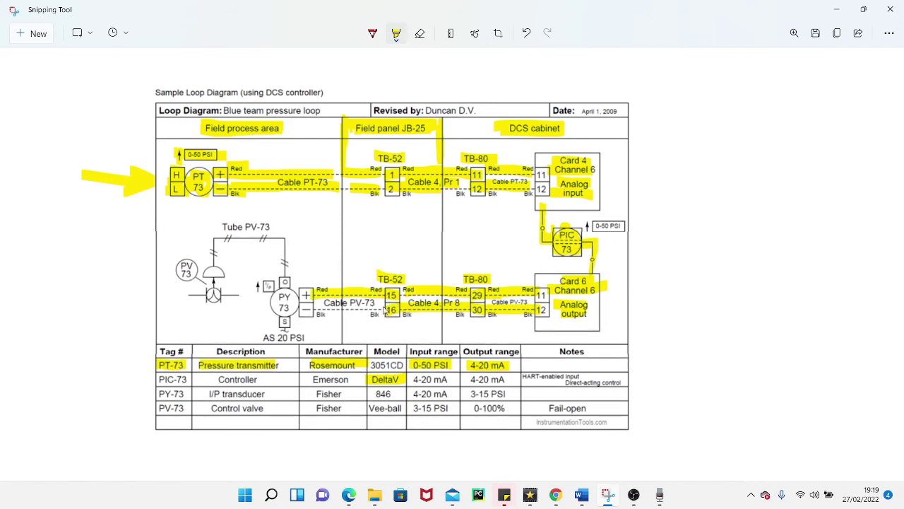
{"action": "mouse_move", "coordinate": [389, 311]}
{"action": "left_mouse_down"}
{"action": "mouse_move", "coordinate": [326, 312]}
{"action": "mouse_move", "coordinate": [286, 300]}
{"action": "left_mouse_up"}
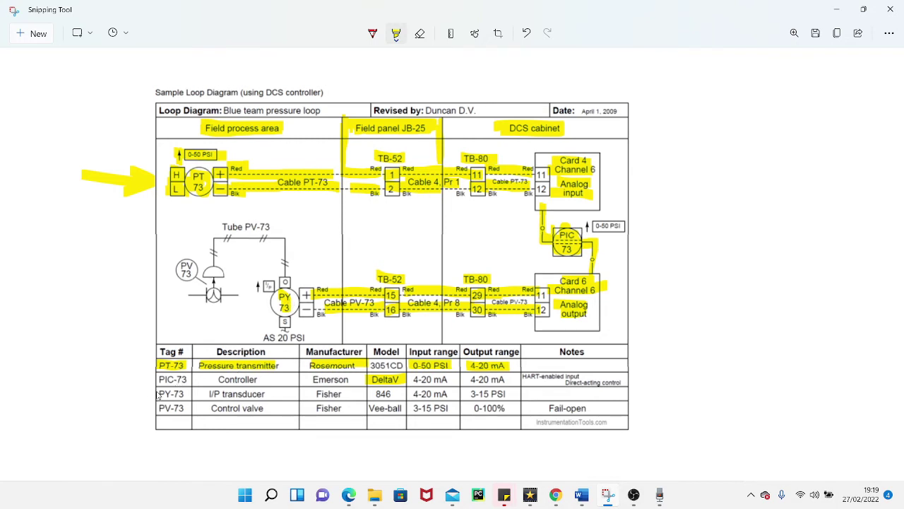
{"action": "left_click_drag", "start_coordinate": [156, 395], "coordinate": [272, 401]}
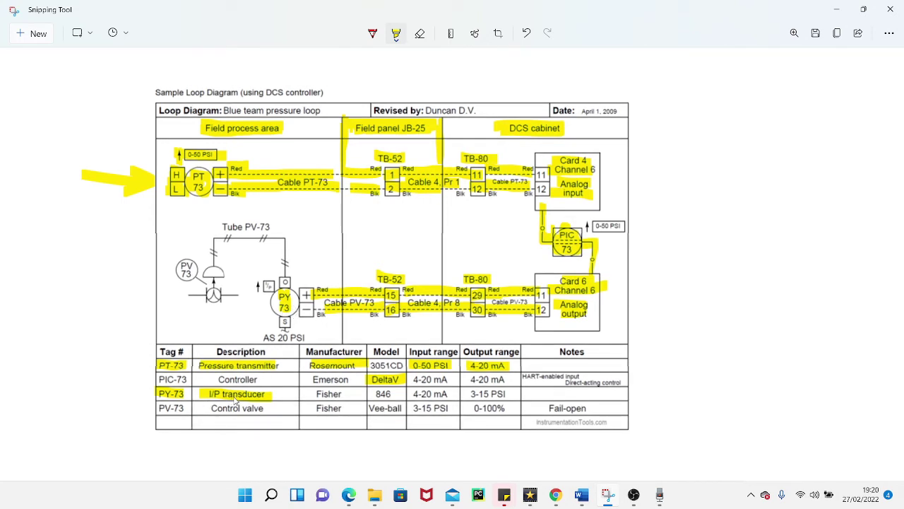
Highlight the I/P box and trace the line rising above PY-73 and along Tube PV-73.
{"action": "left_click_drag", "start_coordinate": [263, 288], "coordinate": [275, 290]}
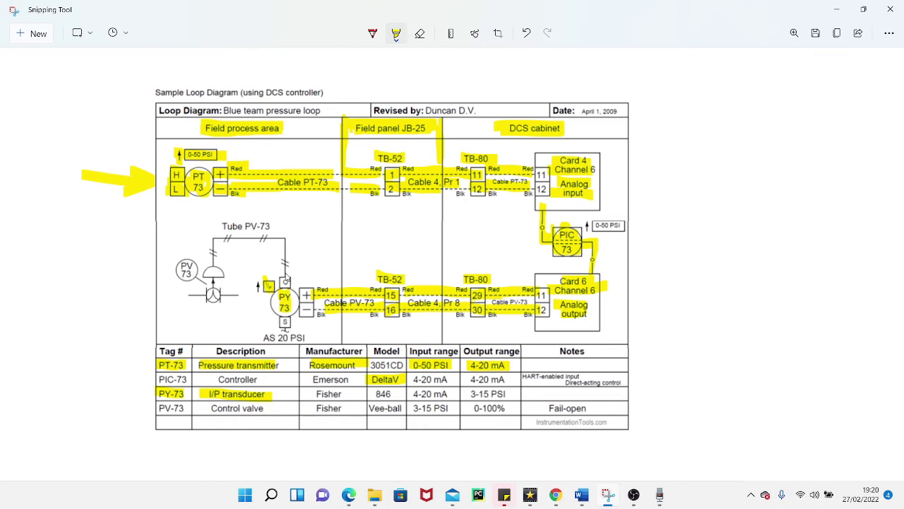
{"action": "left_click_drag", "start_coordinate": [285, 277], "coordinate": [284, 244]}
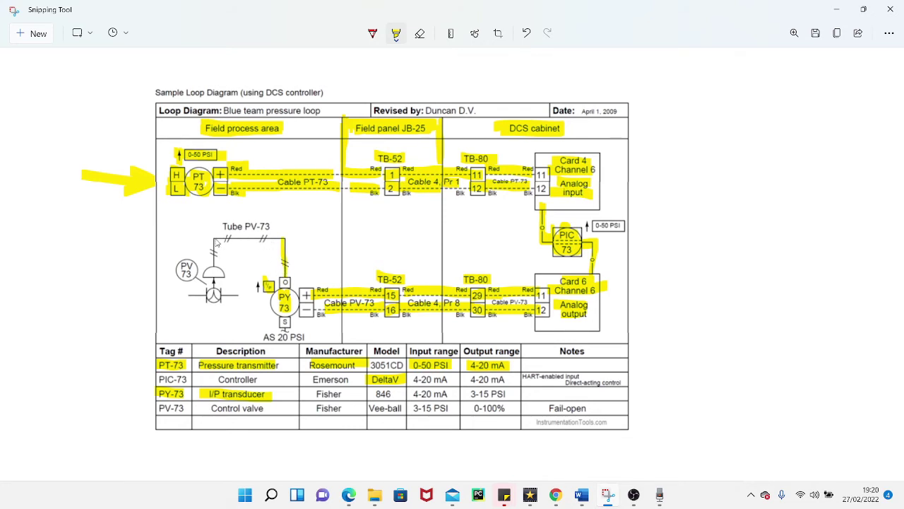
{"action": "mouse_move", "coordinate": [285, 240]}
{"action": "left_mouse_down"}
{"action": "mouse_move", "coordinate": [215, 240]}
{"action": "mouse_move", "coordinate": [213, 271]}
{"action": "left_mouse_up"}
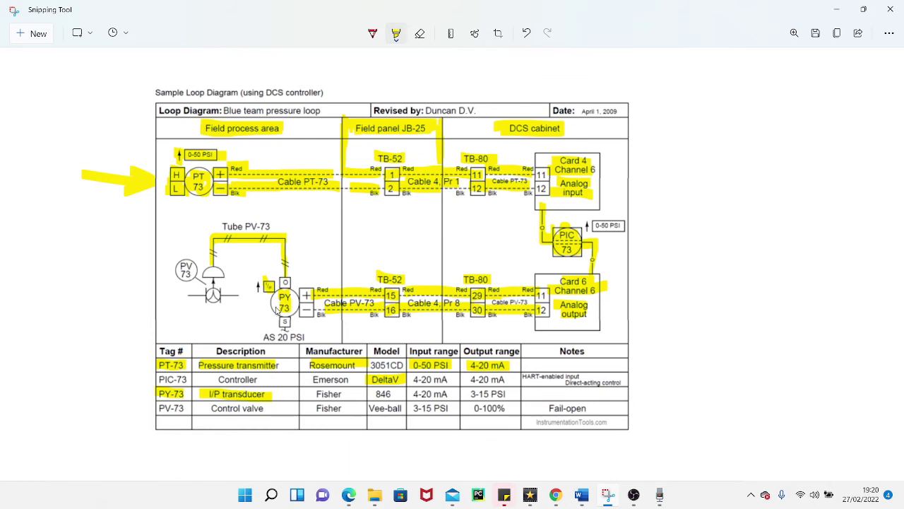
Highlight the PY-73 circle, the S box, and Fisher and 3-15 PSI in the PY-73 row.
{"action": "left_click_drag", "start_coordinate": [280, 307], "coordinate": [289, 298]}
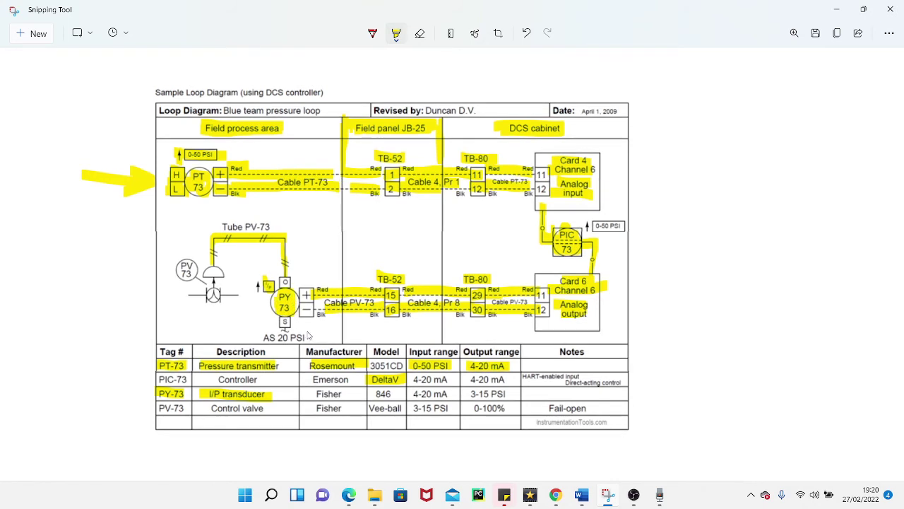
{"action": "mouse_move", "coordinate": [283, 318]}
{"action": "left_mouse_down"}
{"action": "mouse_move", "coordinate": [268, 337]}
{"action": "mouse_move", "coordinate": [304, 339]}
{"action": "mouse_move", "coordinate": [291, 342]}
{"action": "left_mouse_up"}
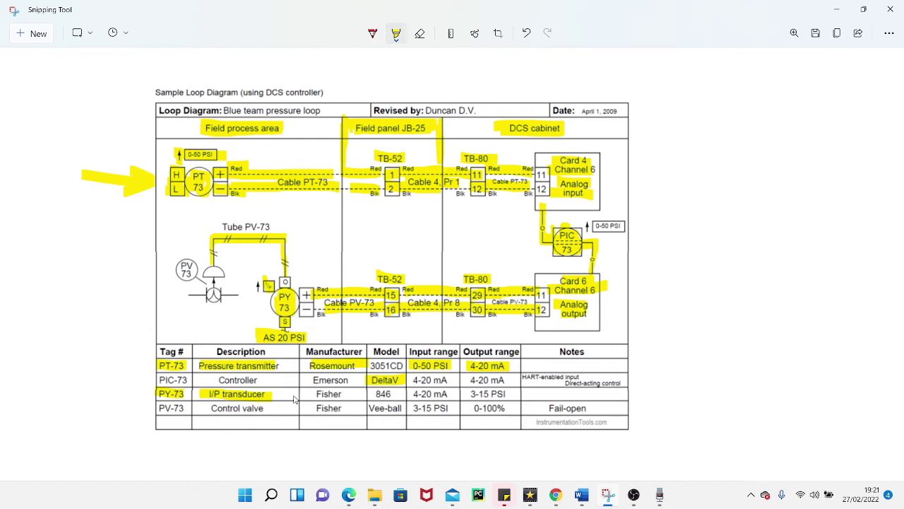
{"action": "left_click_drag", "start_coordinate": [314, 398], "coordinate": [358, 397]}
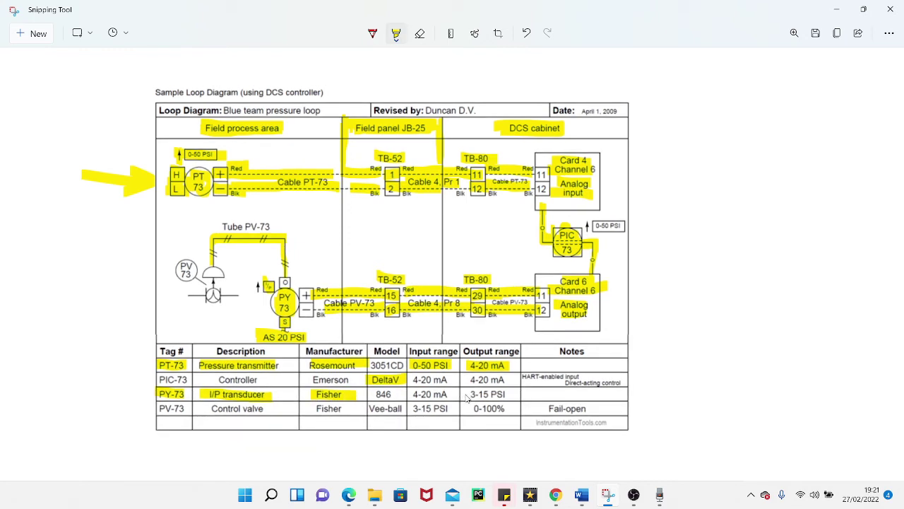
{"action": "left_click_drag", "start_coordinate": [458, 394], "coordinate": [515, 400]}
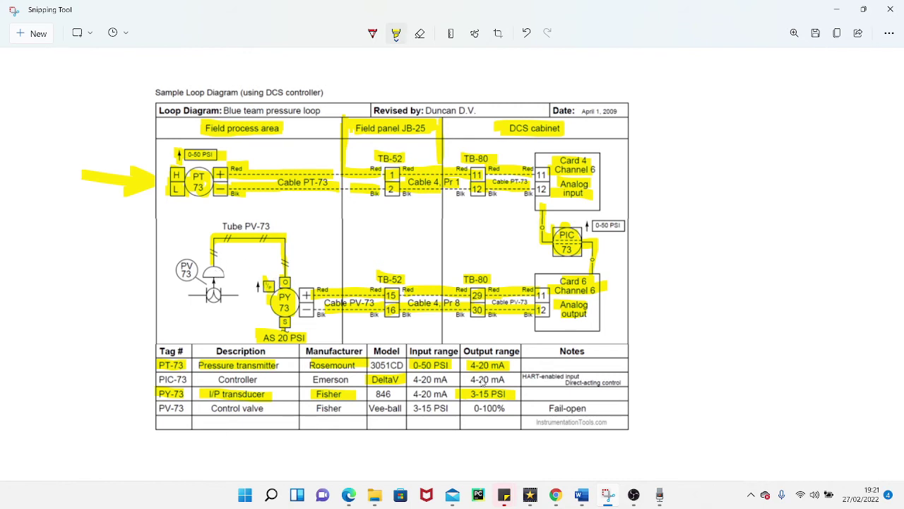
Highlight Fail-open in the Notes column and the PV-73 valve actuator dome and body.
{"action": "left_click_drag", "start_coordinate": [543, 407], "coordinate": [589, 410]}
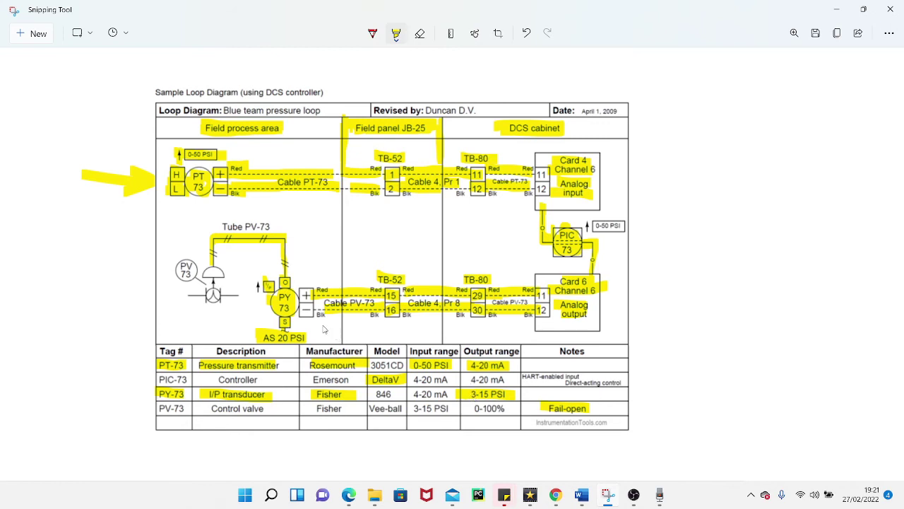
{"action": "left_click_drag", "start_coordinate": [213, 275], "coordinate": [226, 279]}
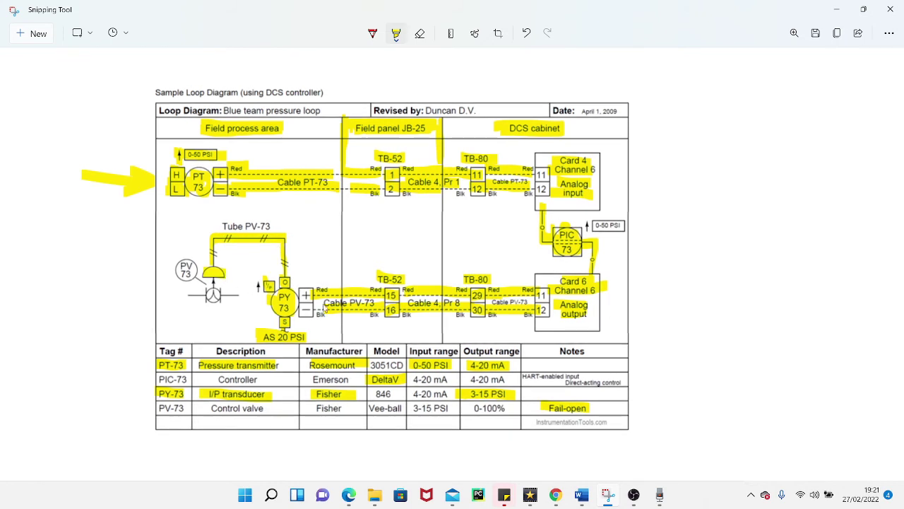
{"action": "left_click_drag", "start_coordinate": [233, 296], "coordinate": [201, 301]}
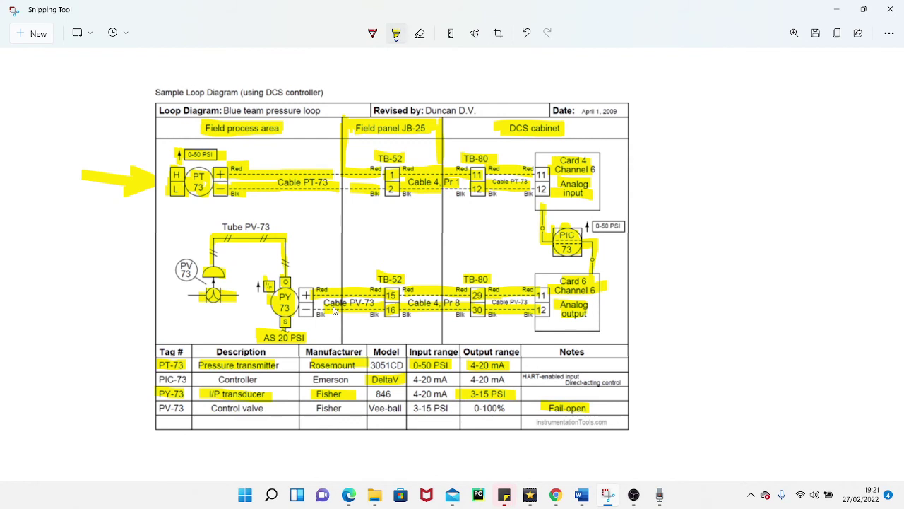
Undo the recent output-loop highlighter strokes, including the Fail-open highlight.
{"action": "left_click", "coordinate": [526, 33]}
{"action": "left_click", "coordinate": [526, 33]}
{"action": "left_click", "coordinate": [526, 33]}
{"action": "left_click", "coordinate": [526, 33]}
{"action": "left_click", "coordinate": [525, 33]}
{"action": "left_click", "coordinate": [526, 33]}
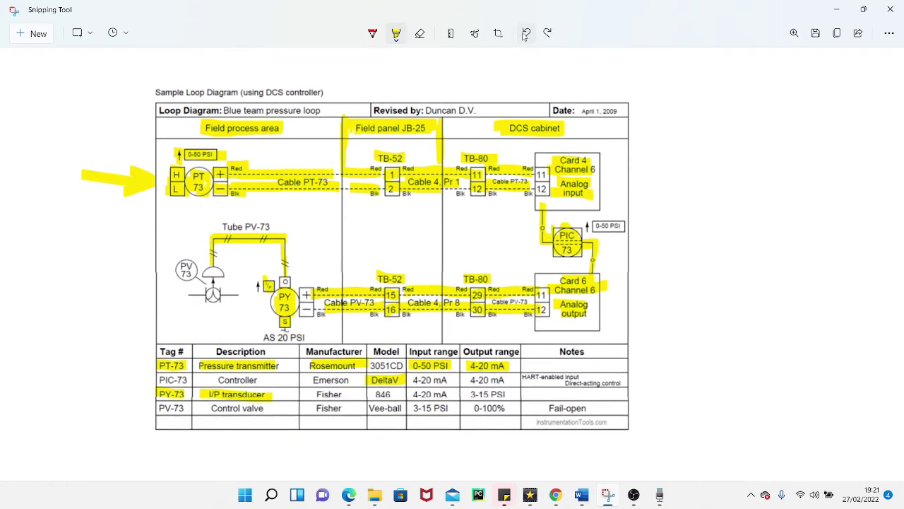
{"action": "left_click", "coordinate": [525, 33]}
{"action": "left_click", "coordinate": [525, 33]}
{"action": "left_click", "coordinate": [525, 34]}
{"action": "left_click", "coordinate": [525, 33]}
Undo the PY-73 row, TB-52 15/16, Cable 4 Pr 8, DeltaV, TB-80, Card 6 and PIC highlights.
{"action": "left_click", "coordinate": [525, 34]}
{"action": "left_click", "coordinate": [525, 34]}
{"action": "left_click", "coordinate": [525, 34]}
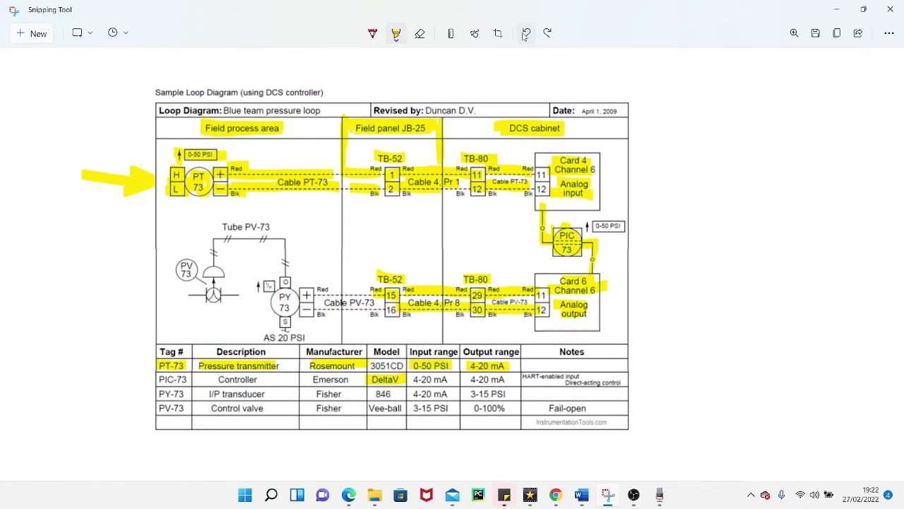
{"action": "left_click", "coordinate": [525, 33]}
{"action": "left_click", "coordinate": [526, 34]}
{"action": "left_click", "coordinate": [526, 33]}
{"action": "left_click", "coordinate": [526, 33]}
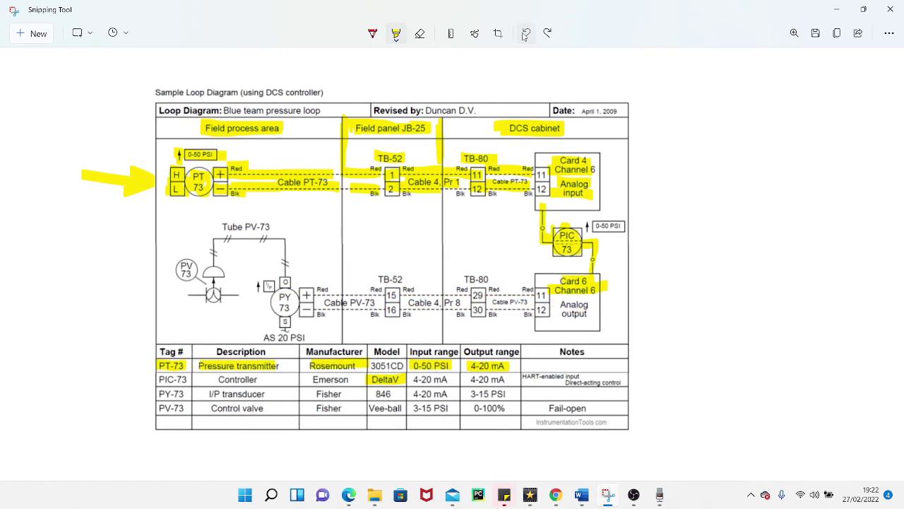
{"action": "left_click", "coordinate": [526, 34]}
{"action": "left_click", "coordinate": [526, 33]}
{"action": "left_click", "coordinate": [525, 33]}
{"action": "left_click", "coordinate": [526, 33]}
{"action": "left_click", "coordinate": [525, 33]}
{"action": "left_click", "coordinate": [526, 33]}
{"action": "left_click", "coordinate": [526, 33]}
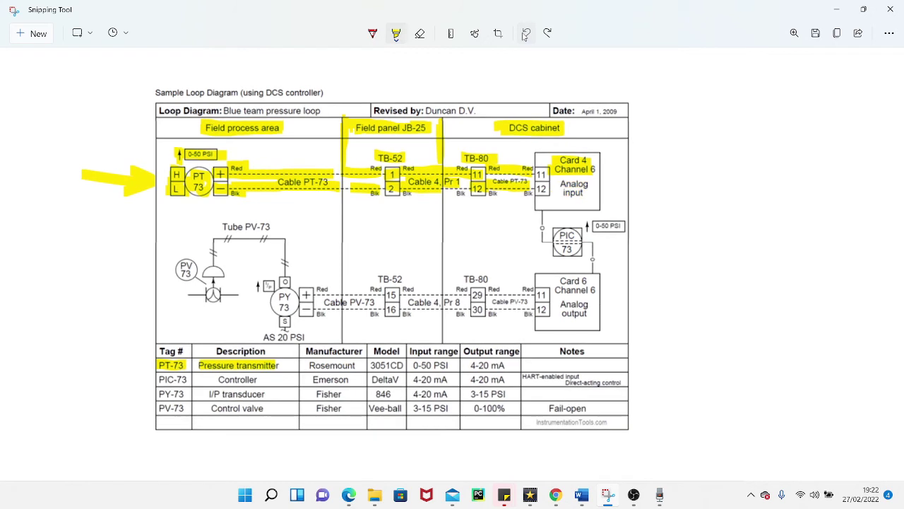
{"action": "left_click", "coordinate": [526, 33]}
{"action": "left_click", "coordinate": [526, 34]}
{"action": "left_click", "coordinate": [525, 34]}
{"action": "left_click", "coordinate": [525, 33]}
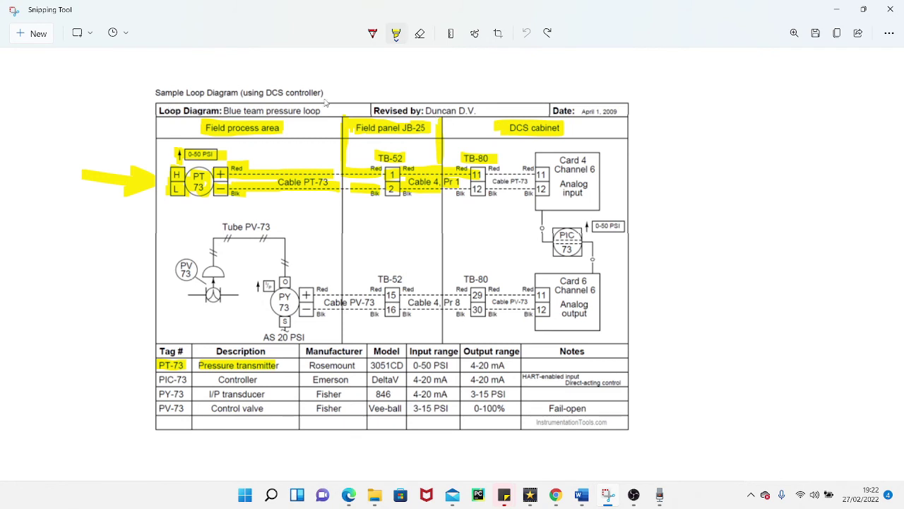
Highlight the Loop Diagram title, circle the Notes column, and mark the upper section borders.
{"action": "left_click_drag", "start_coordinate": [162, 111], "coordinate": [319, 111]}
{"action": "mouse_move", "coordinate": [565, 342]}
{"action": "left_mouse_down"}
{"action": "mouse_move", "coordinate": [530, 435]}
{"action": "mouse_move", "coordinate": [561, 387]}
{"action": "mouse_move", "coordinate": [531, 360]}
{"action": "mouse_move", "coordinate": [520, 391]}
{"action": "mouse_move", "coordinate": [615, 377]}
{"action": "left_mouse_up"}
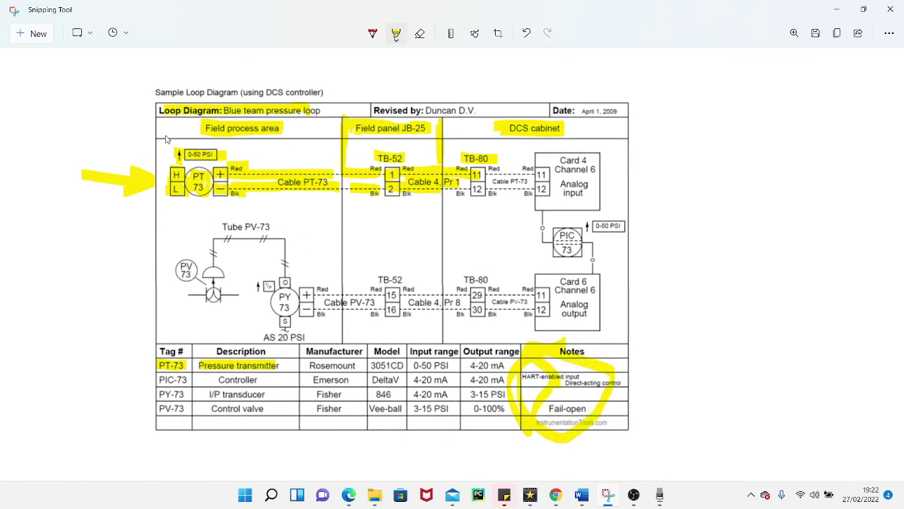
{"action": "mouse_move", "coordinate": [159, 127]}
{"action": "left_mouse_down"}
{"action": "mouse_move", "coordinate": [158, 177]}
{"action": "mouse_move", "coordinate": [161, 163]}
{"action": "left_mouse_up"}
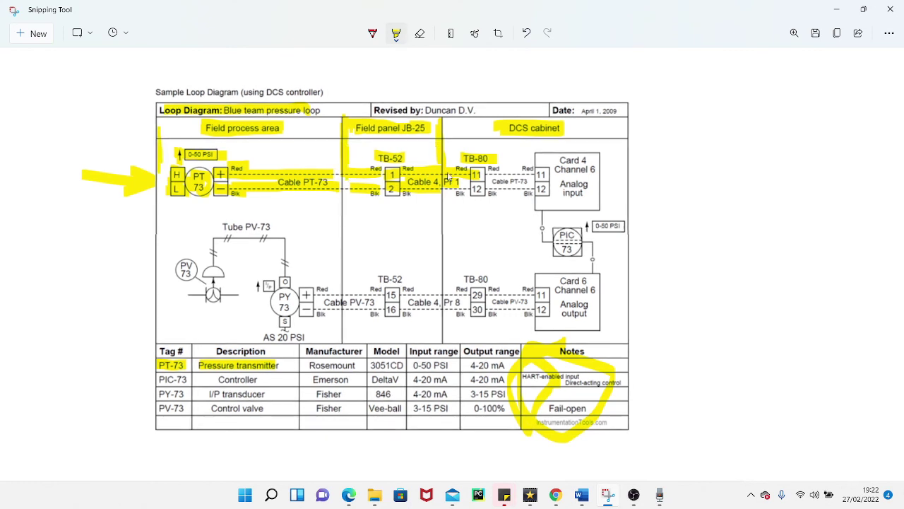
{"action": "left_click_drag", "start_coordinate": [445, 123], "coordinate": [449, 185]}
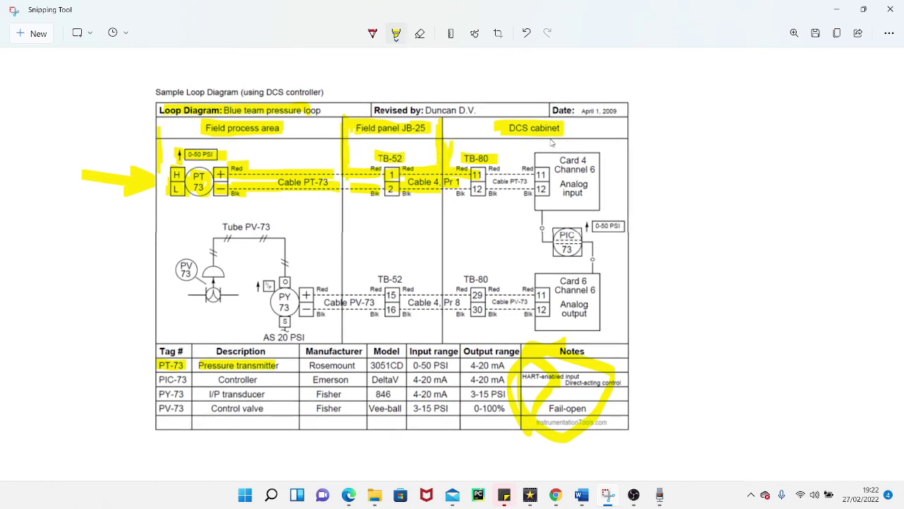
{"action": "left_click_drag", "start_coordinate": [626, 135], "coordinate": [622, 180]}
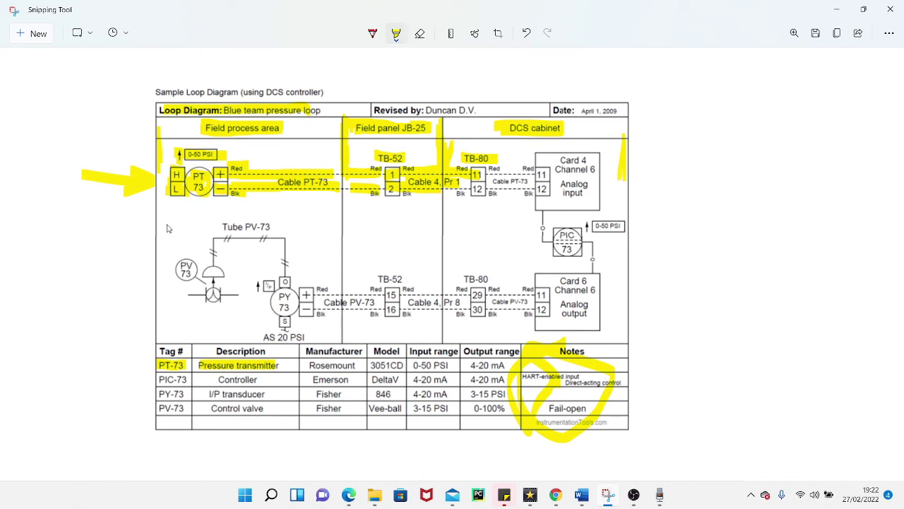
Mark the lower section borders near Tube PV-73 and TB-80, then circle the PV-73 valve.
{"action": "left_click_drag", "start_coordinate": [164, 214], "coordinate": [165, 227]}
{"action": "left_click_drag", "start_coordinate": [349, 212], "coordinate": [349, 237]}
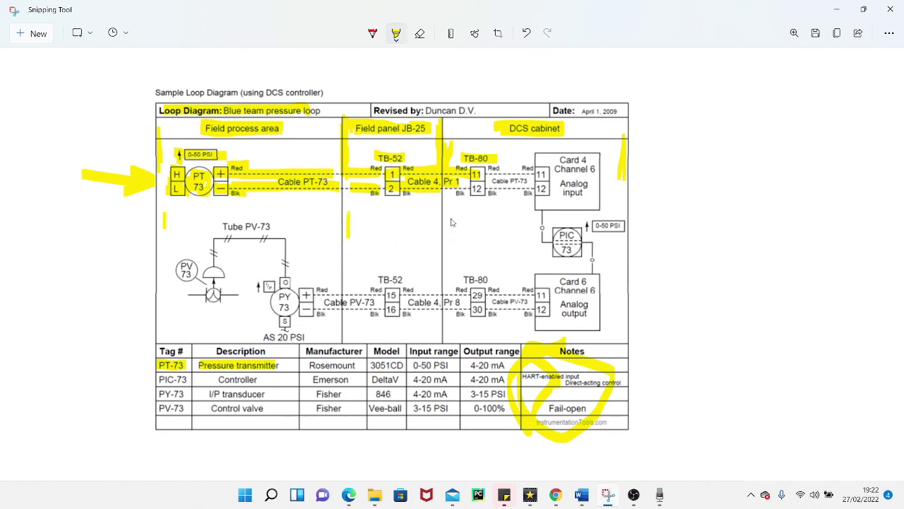
{"action": "left_click_drag", "start_coordinate": [450, 213], "coordinate": [449, 248]}
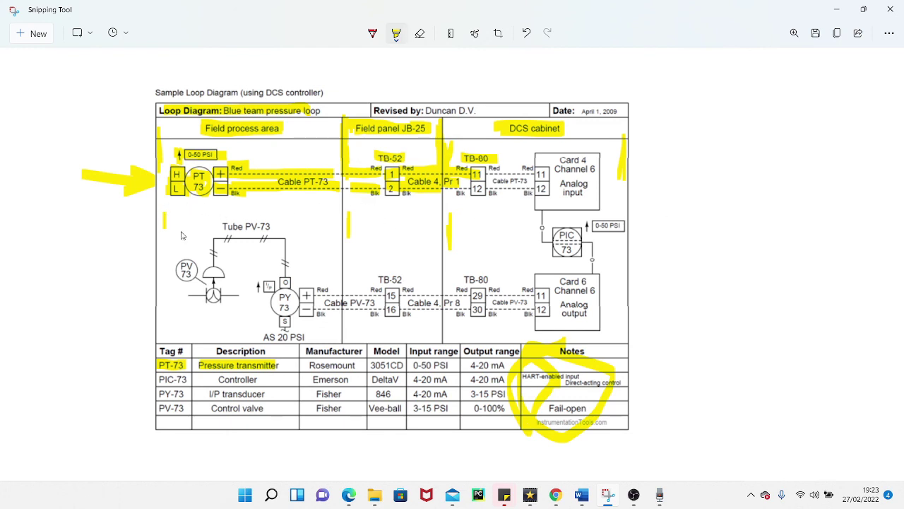
{"action": "mouse_move", "coordinate": [184, 235]}
{"action": "left_mouse_down"}
{"action": "mouse_move", "coordinate": [169, 294]}
{"action": "mouse_move", "coordinate": [224, 314]}
{"action": "mouse_move", "coordinate": [208, 231]}
{"action": "mouse_move", "coordinate": [180, 233]}
{"action": "left_mouse_up"}
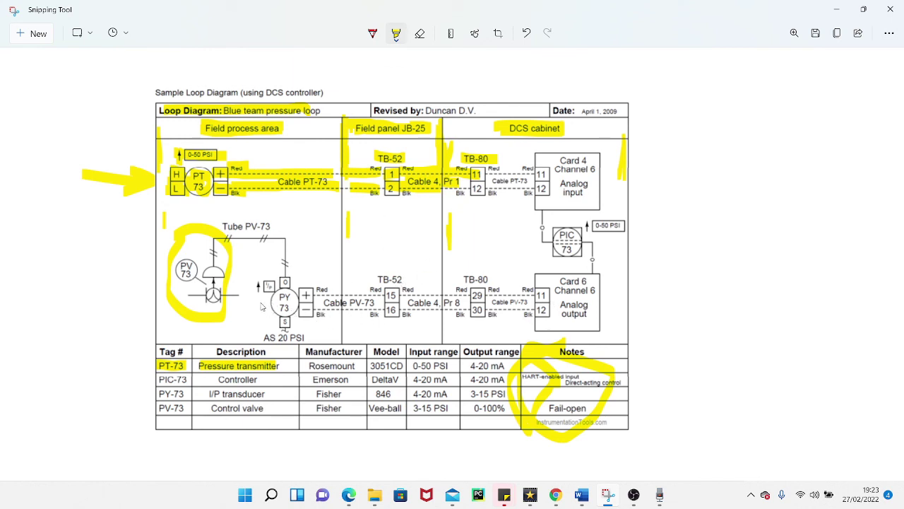
Circle PY-73 with its I/P box, highlight Card 6, and outline TB-80 terminals 29/30.
{"action": "mouse_move", "coordinate": [261, 306]}
{"action": "left_mouse_down"}
{"action": "mouse_move", "coordinate": [300, 315]}
{"action": "mouse_move", "coordinate": [302, 282]}
{"action": "mouse_move", "coordinate": [258, 316]}
{"action": "left_mouse_up"}
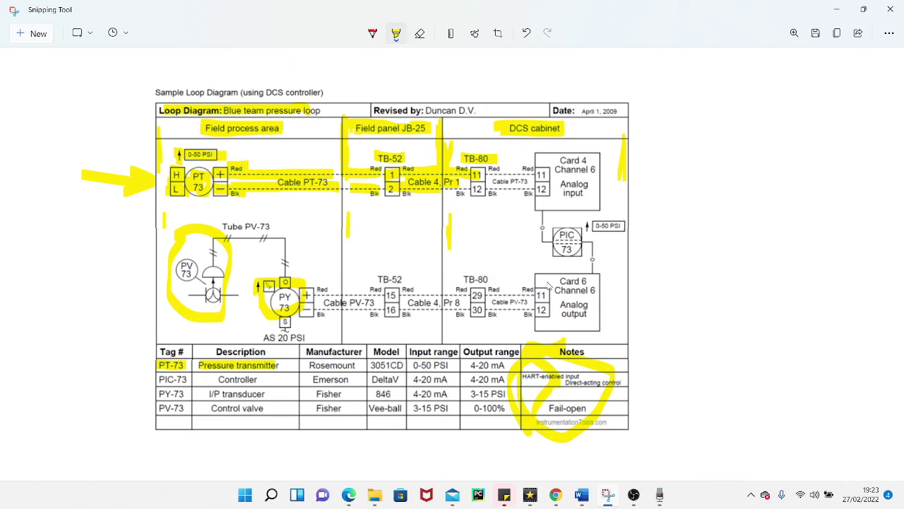
{"action": "left_click_drag", "start_coordinate": [547, 281], "coordinate": [589, 281]}
{"action": "mouse_move", "coordinate": [494, 270]}
{"action": "left_mouse_down"}
{"action": "mouse_move", "coordinate": [448, 277]}
{"action": "mouse_move", "coordinate": [458, 324]}
{"action": "mouse_move", "coordinate": [495, 319]}
{"action": "mouse_move", "coordinate": [493, 278]}
{"action": "left_mouse_up"}
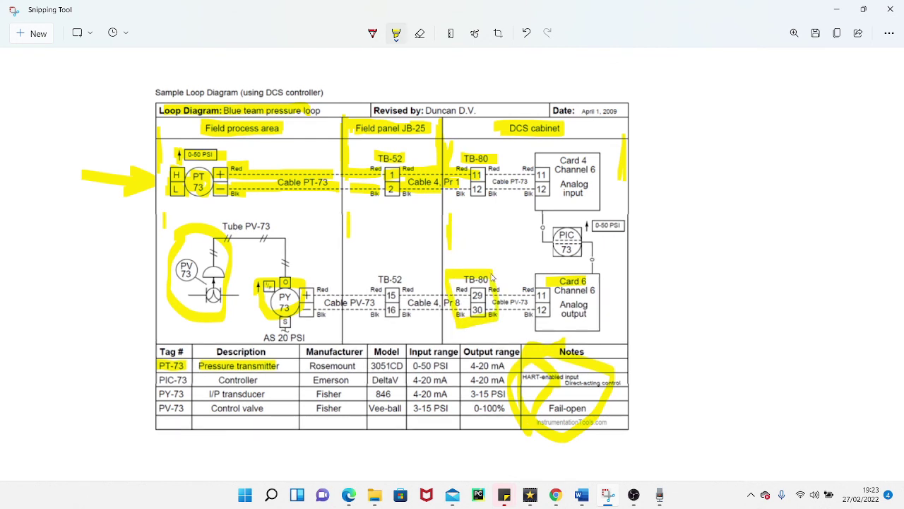